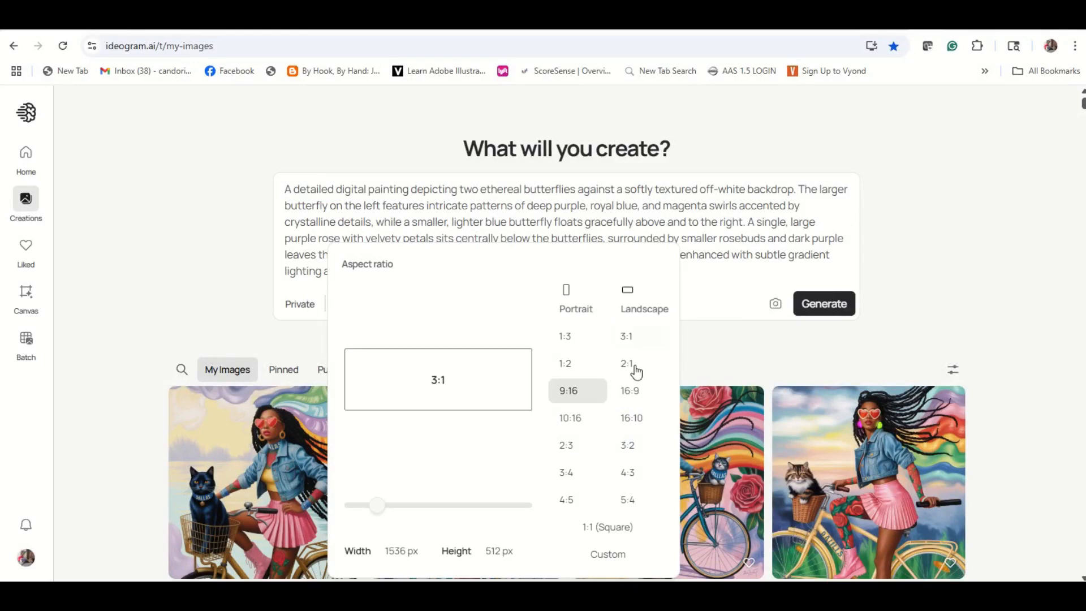
Keep the 9:16 portrait aspect ratio and generate images from the two-butterflies prompt
left_click(718, 222)
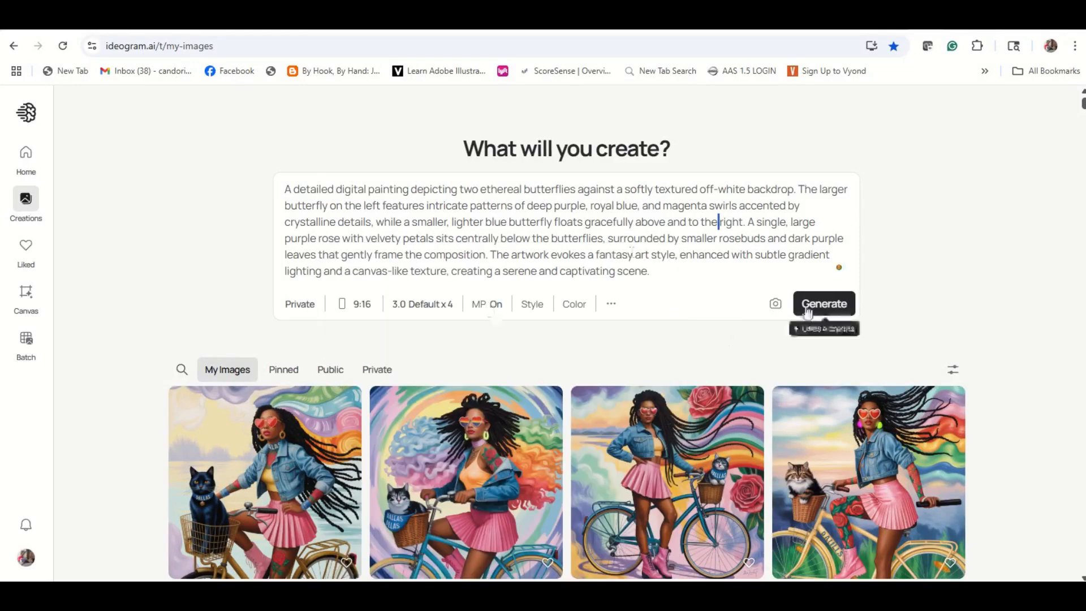
left_click(825, 304)
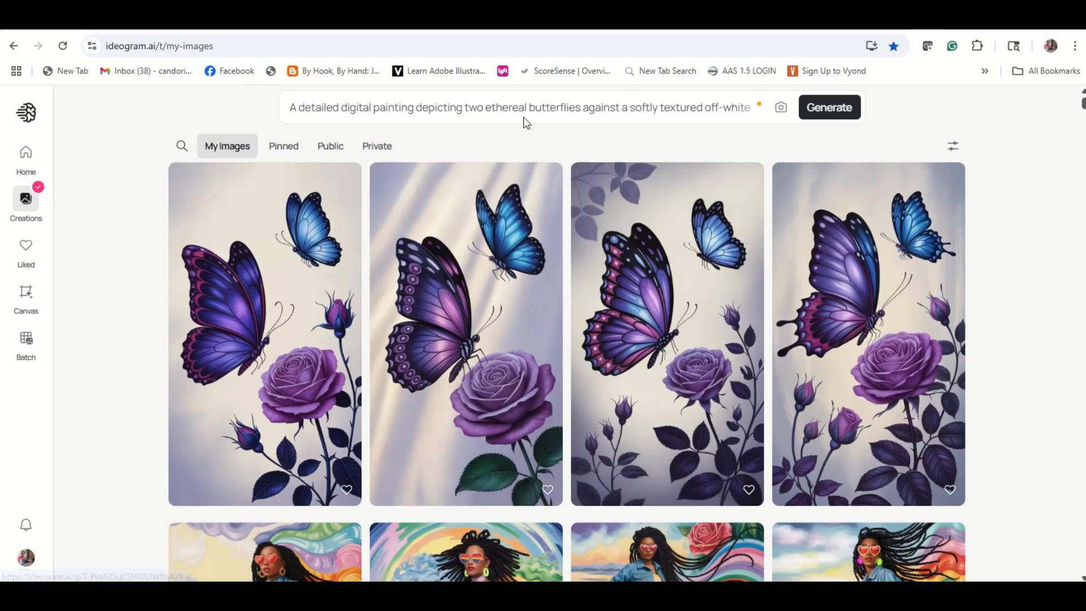
Reword the prompt from a single rose to "A variety of large purple roses" and generate a new set of images
left_click(728, 107)
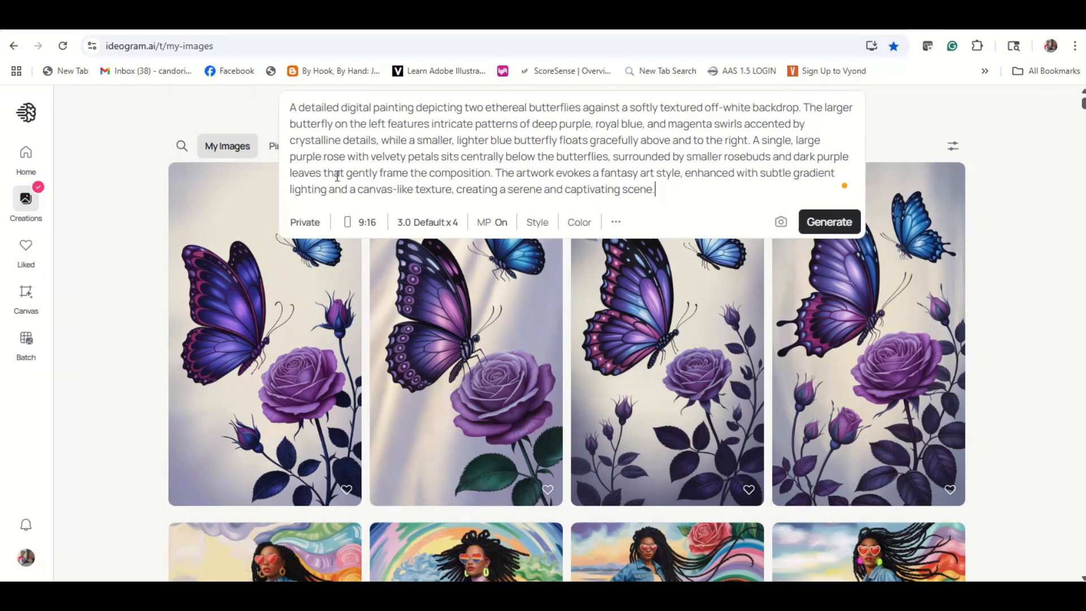
left_click(345, 156)
type("w")
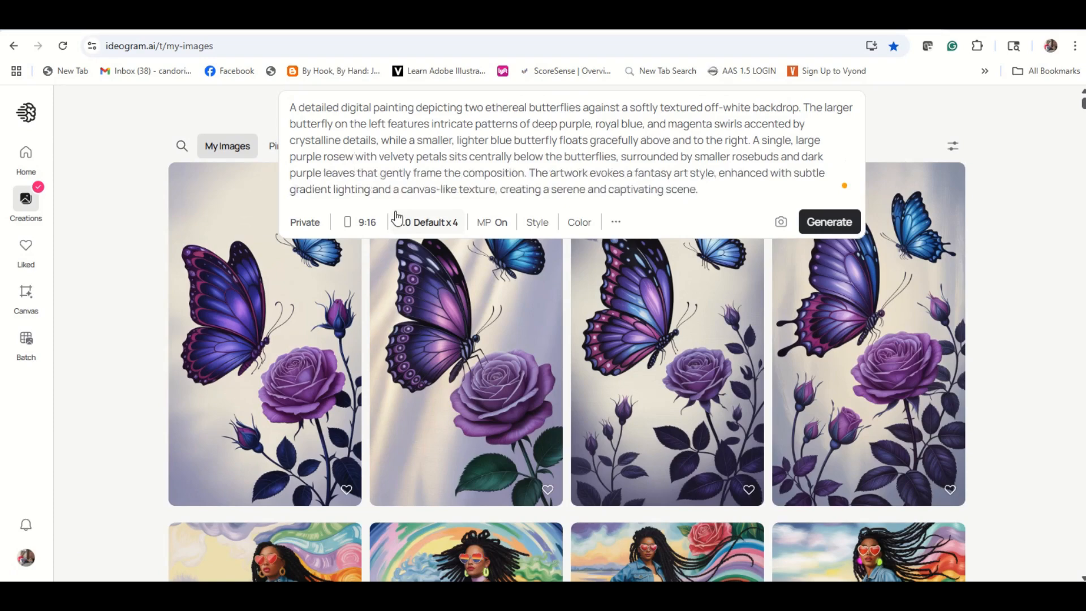
key("BackSpace")
type("s")
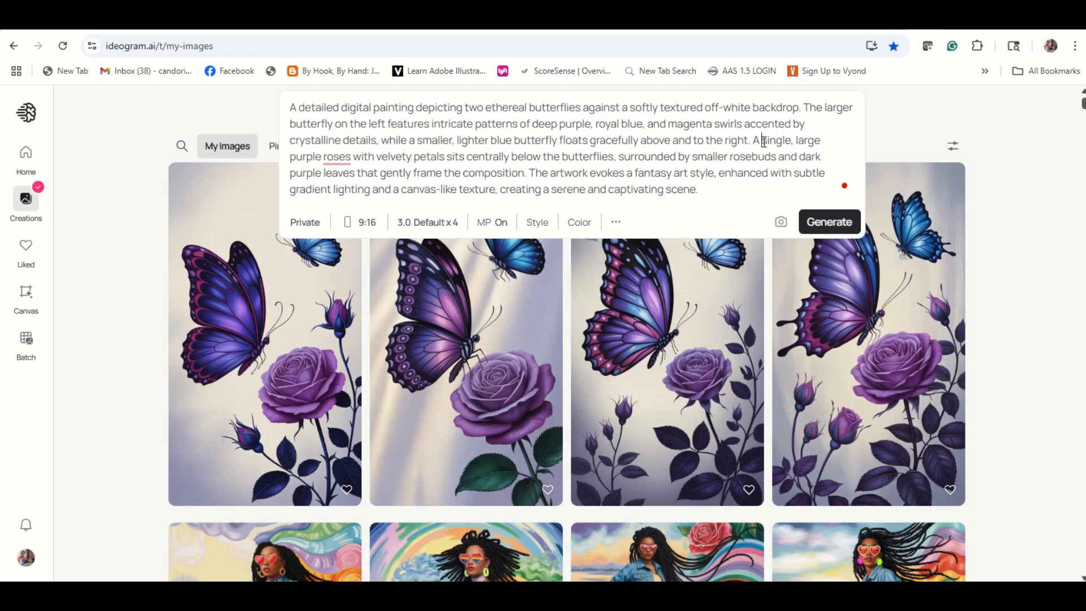
left_click_drag(761, 141, 792, 142)
type("variety")
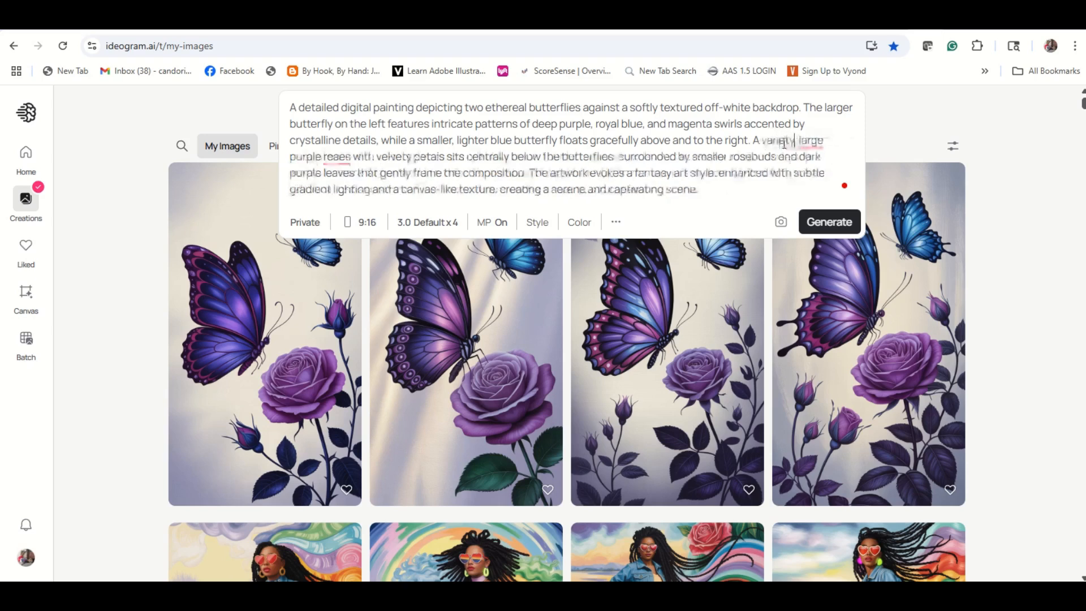
type(" of")
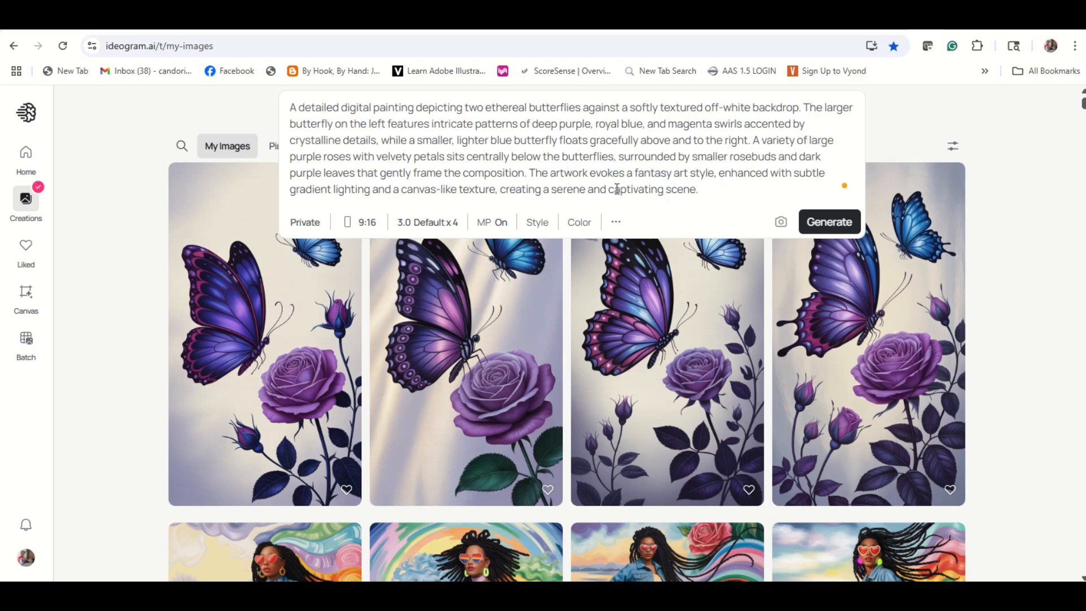
left_click(827, 226)
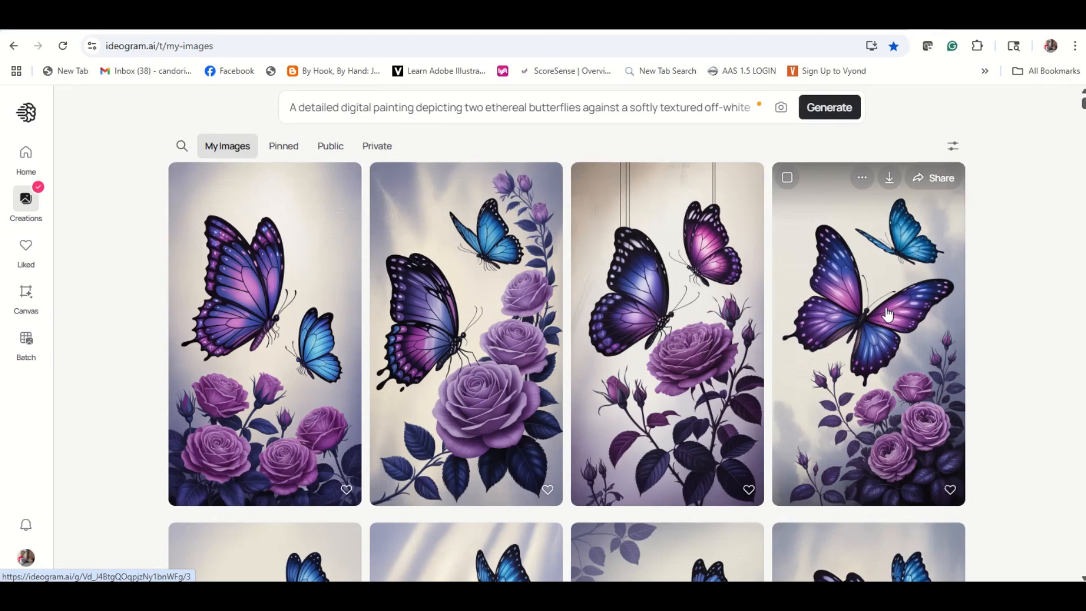
Download the third new image, with the hanging butterflies, and the second one, with the climbing column of roses
left_click(708, 313)
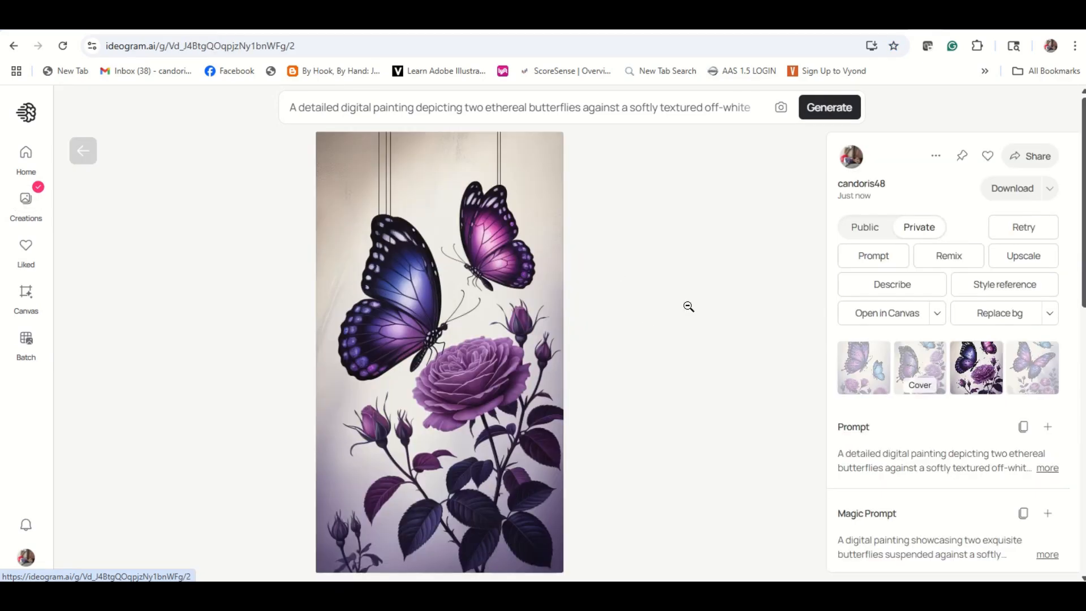
left_click(1012, 188)
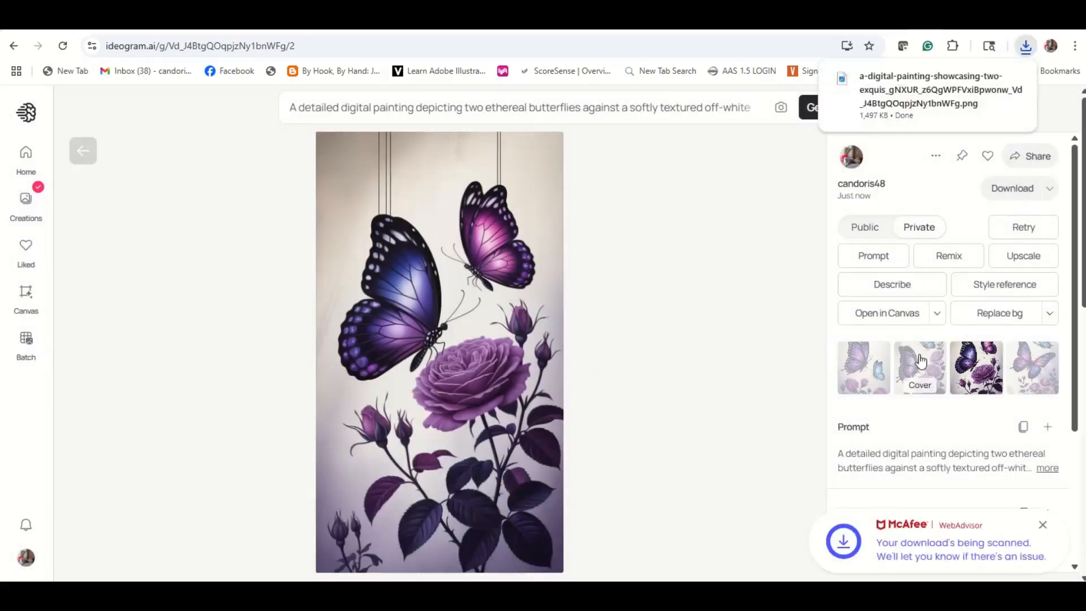
left_click(921, 361)
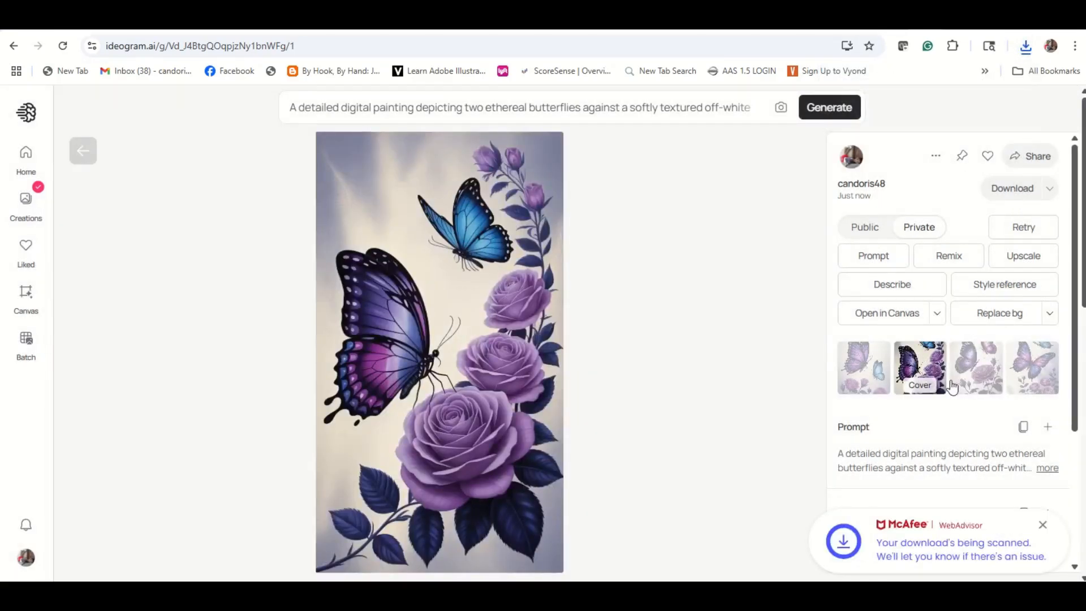
left_click(1013, 193)
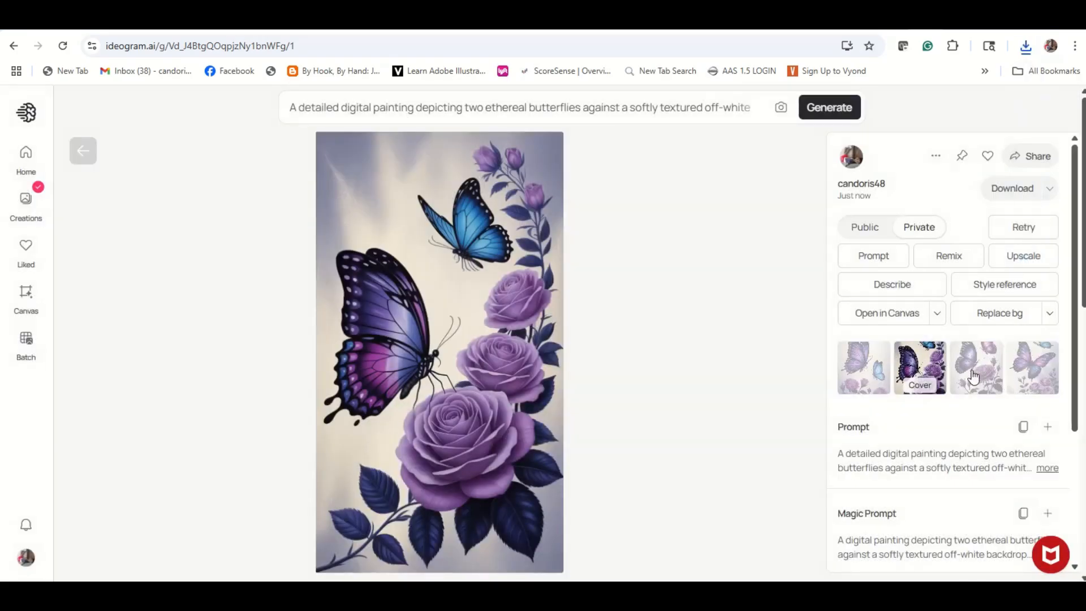
Download the fourth image, with the open-winged butterfly, and the first one, with the small blue butterfly above the rose bed
left_click(973, 376)
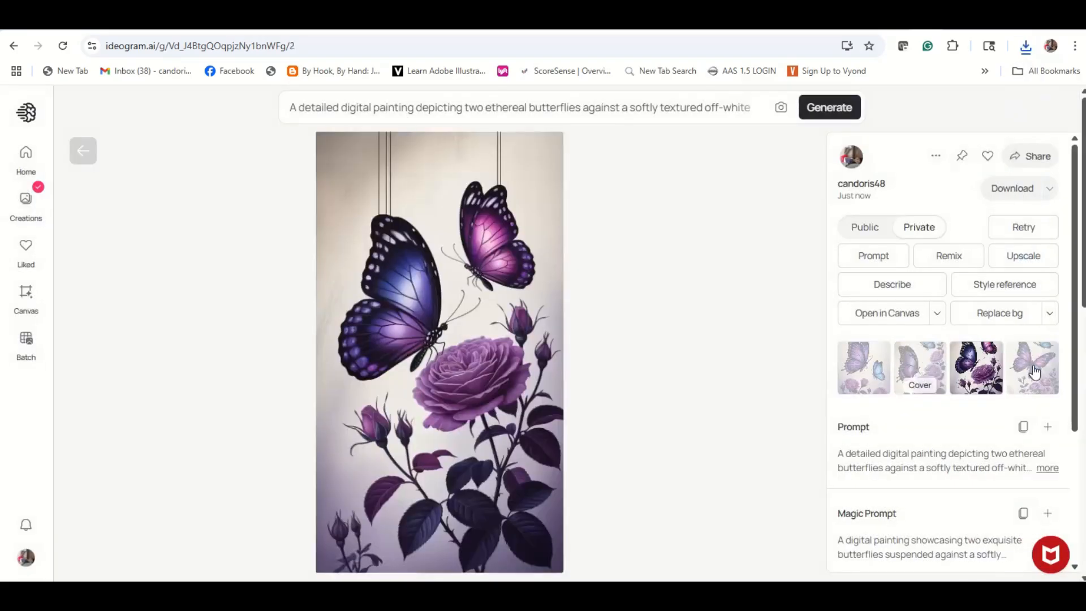
left_click(1034, 375)
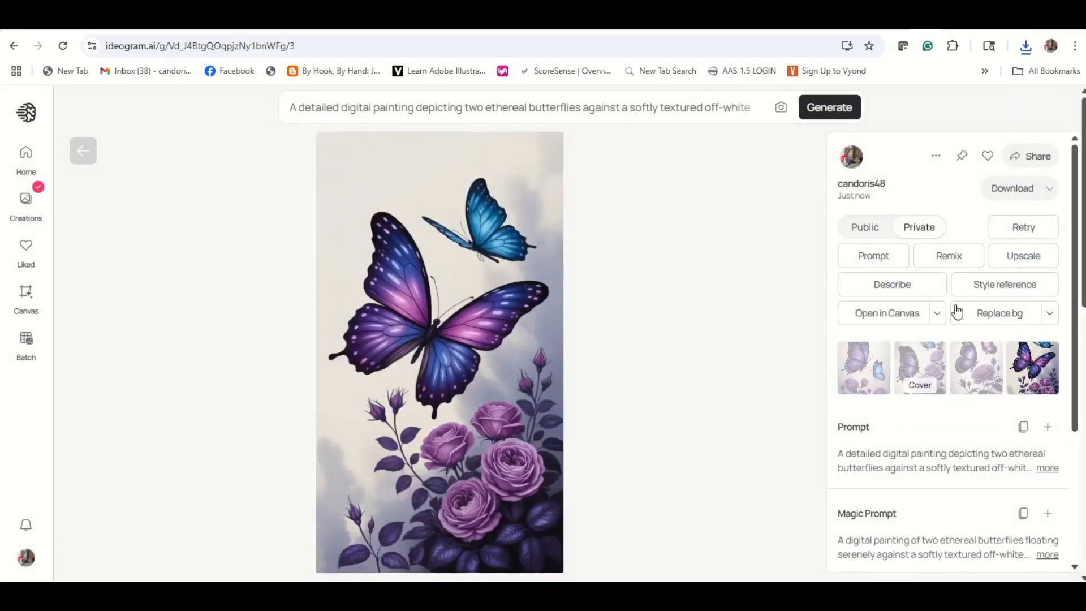
left_click(1009, 188)
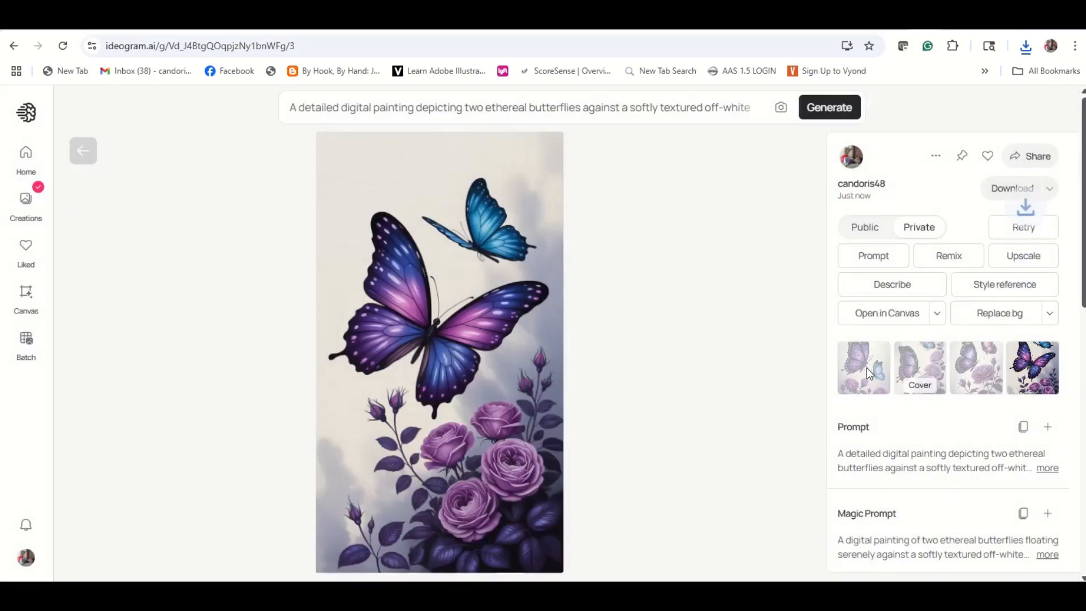
left_click(866, 367)
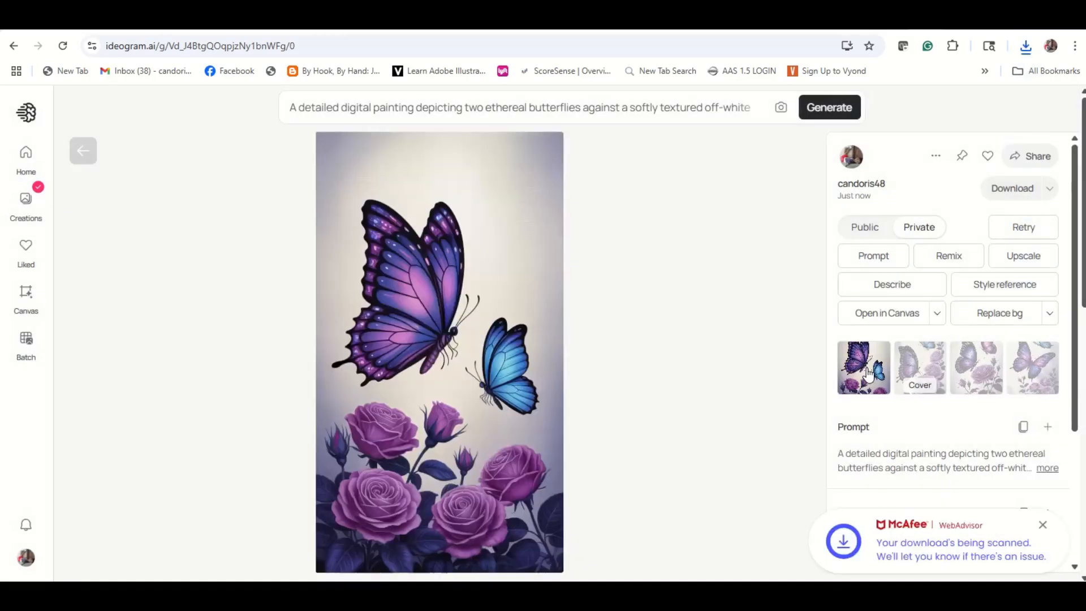
left_click(1012, 192)
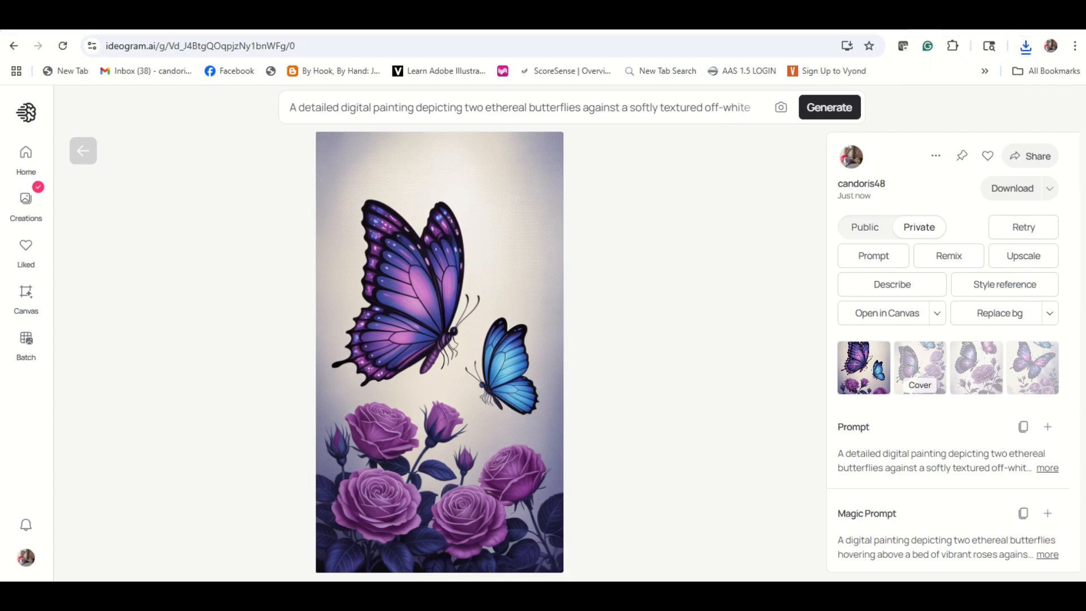
Open ChatGPT at chat.openai.com in a new browser tab
key("ctrl+t")
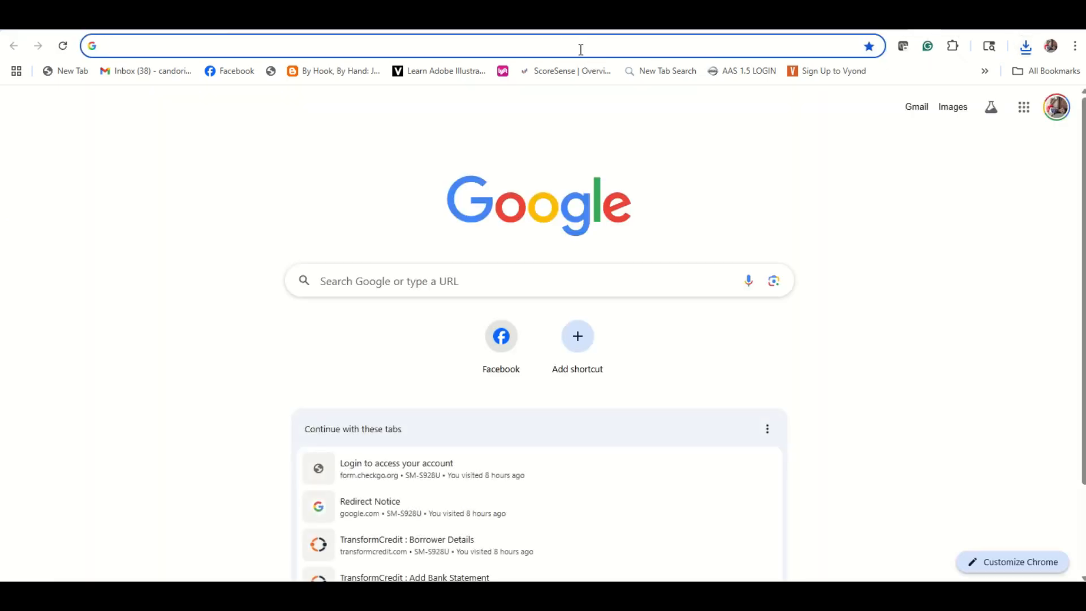
left_click(580, 50)
type("chat.openai.com")
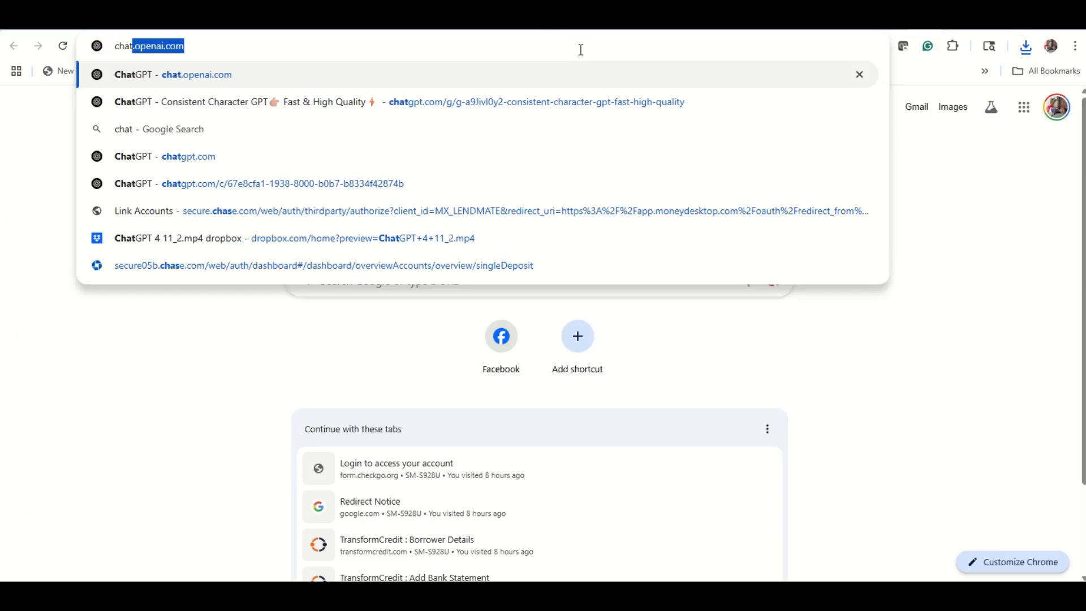
key("Return")
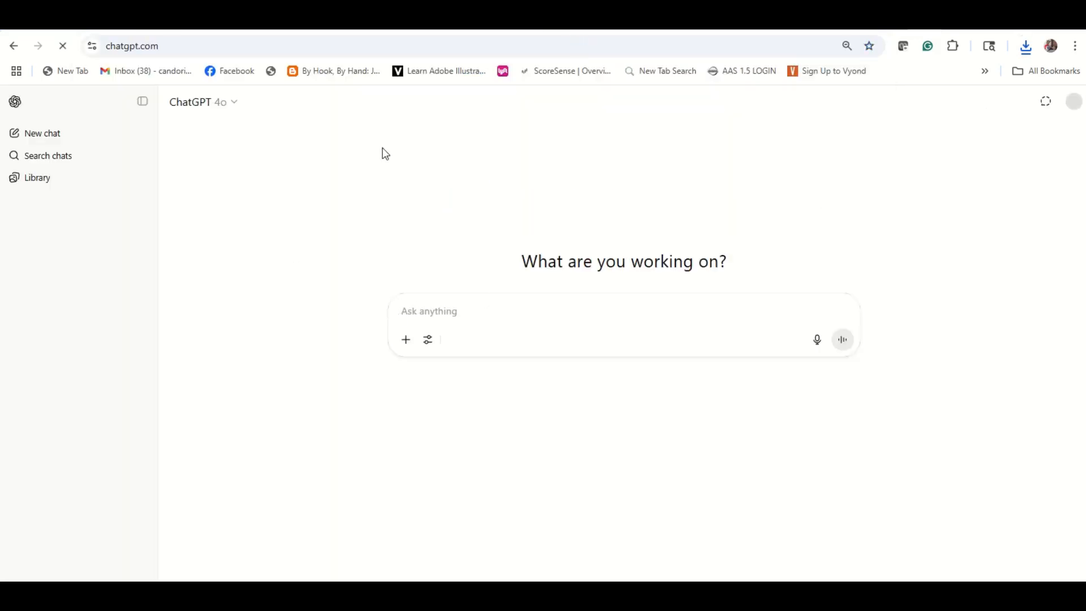
Dismiss the payment notice and attach the downloaded butterfly image with the climbing column of roses to the chat message
left_click(406, 342)
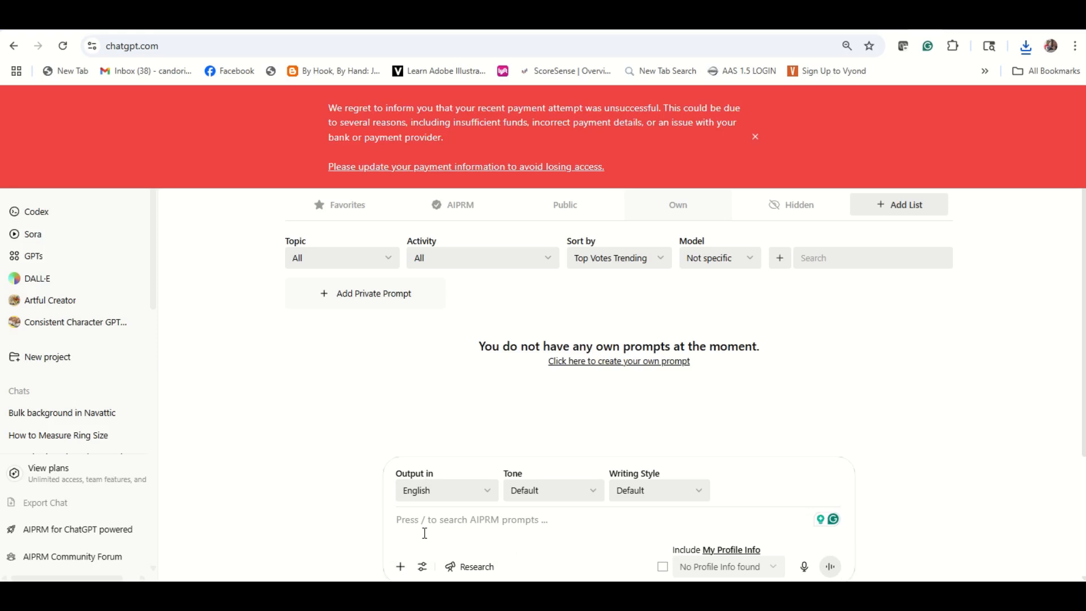
left_click(756, 136)
left_click(400, 566)
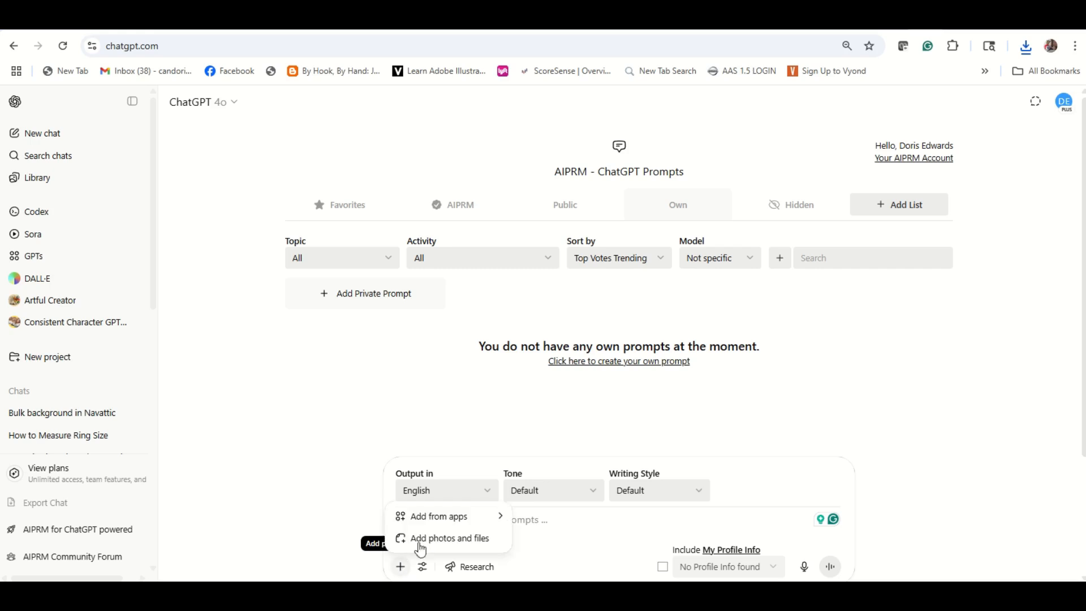
mouse_move(440, 516)
left_click(442, 538)
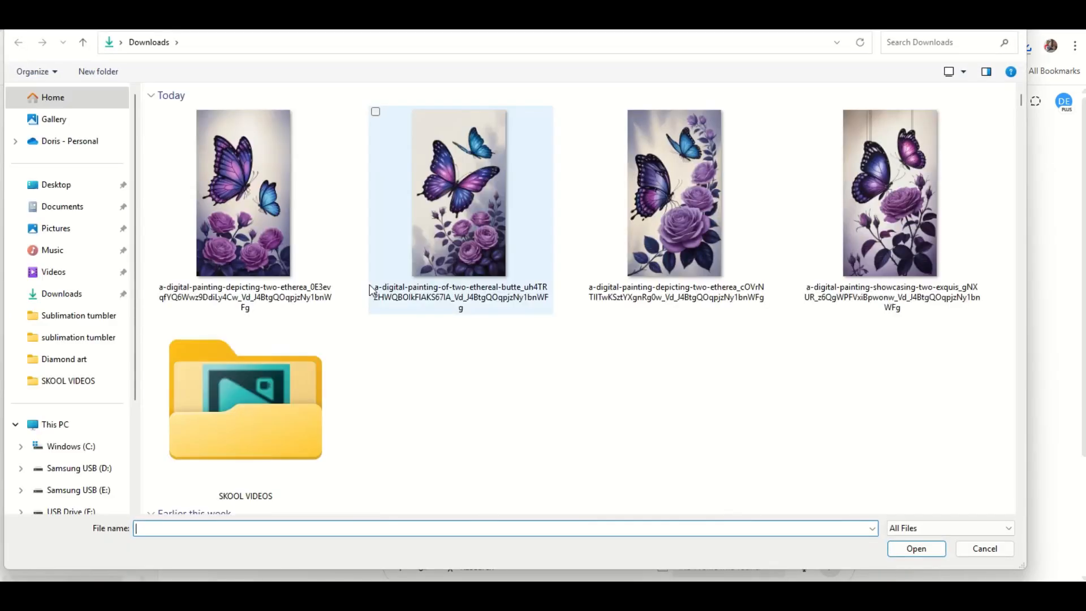
left_click(664, 215)
left_click(930, 552)
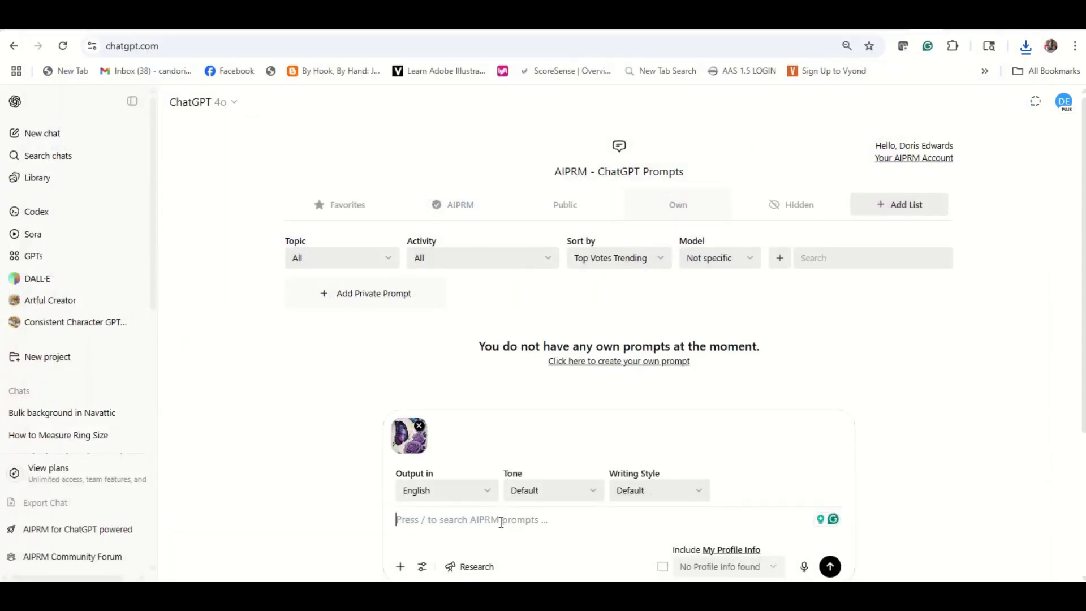
Send the prompt "Please use this image and create a mock up of it on a white 20 ounce skinny tumbler sitting on a table"
type("Pleas")
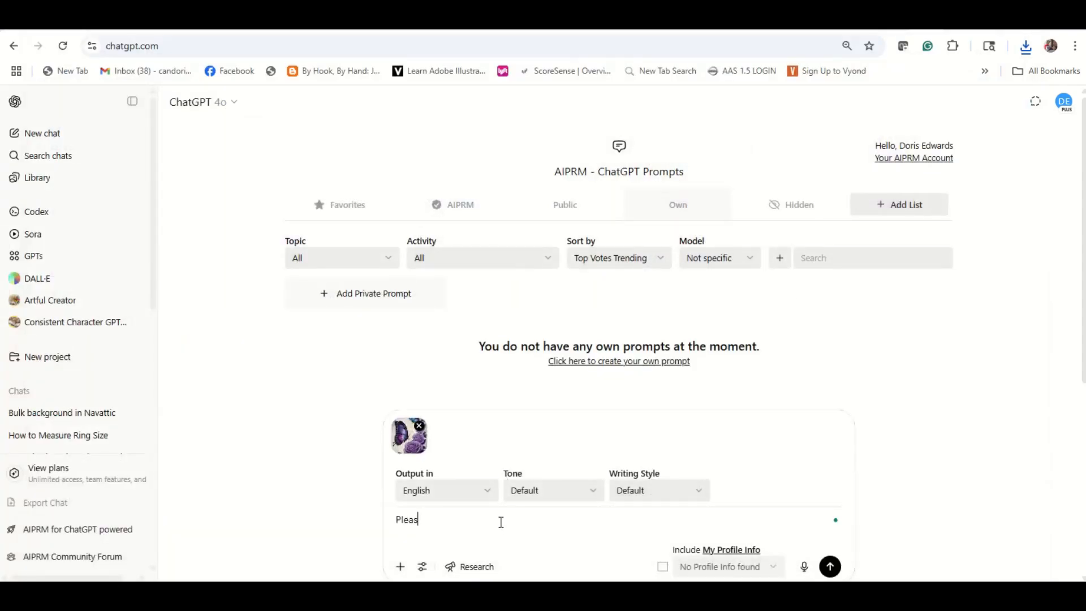
type("e cre")
key("BackSpace")
key("BackSpace")
key("BackSpace")
type("use this image and")
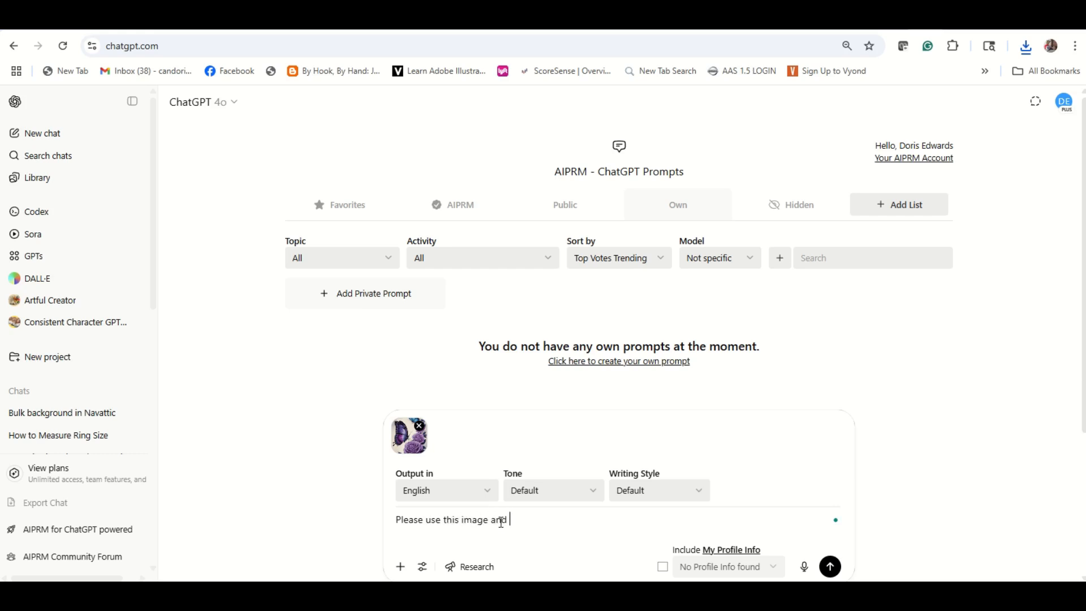
type(" create a mock up of it on a w")
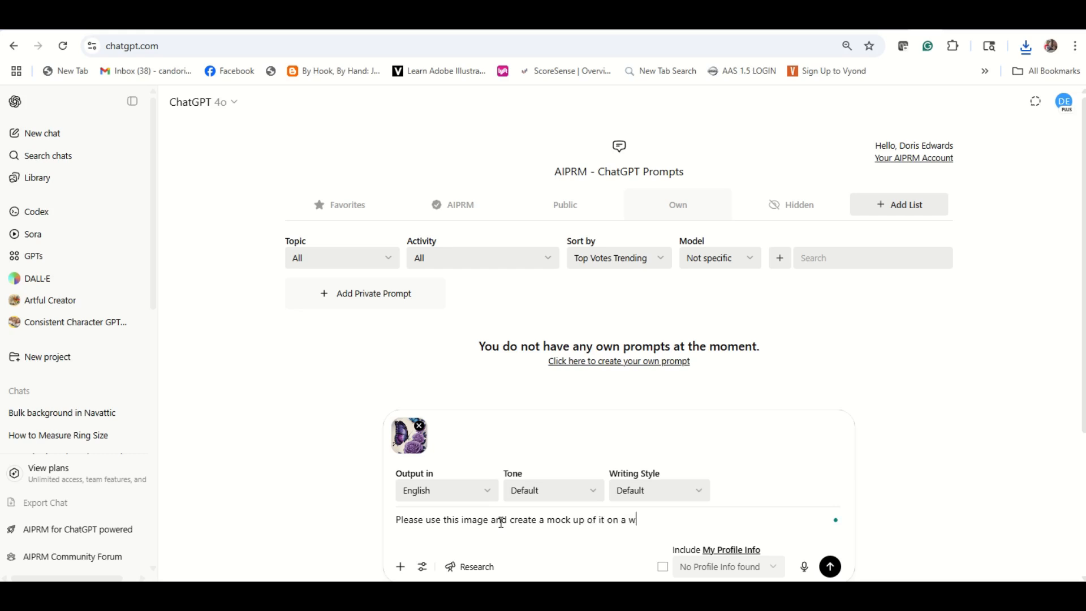
type("hite 20 ounce skinny tumbler sit t")
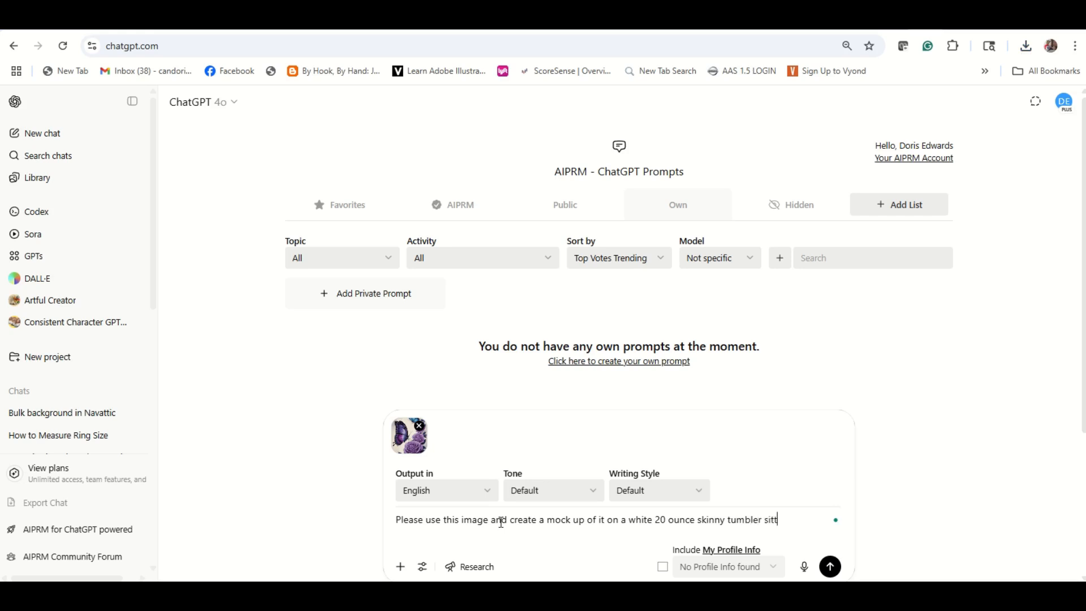
type("umning on a table")
key("Return")
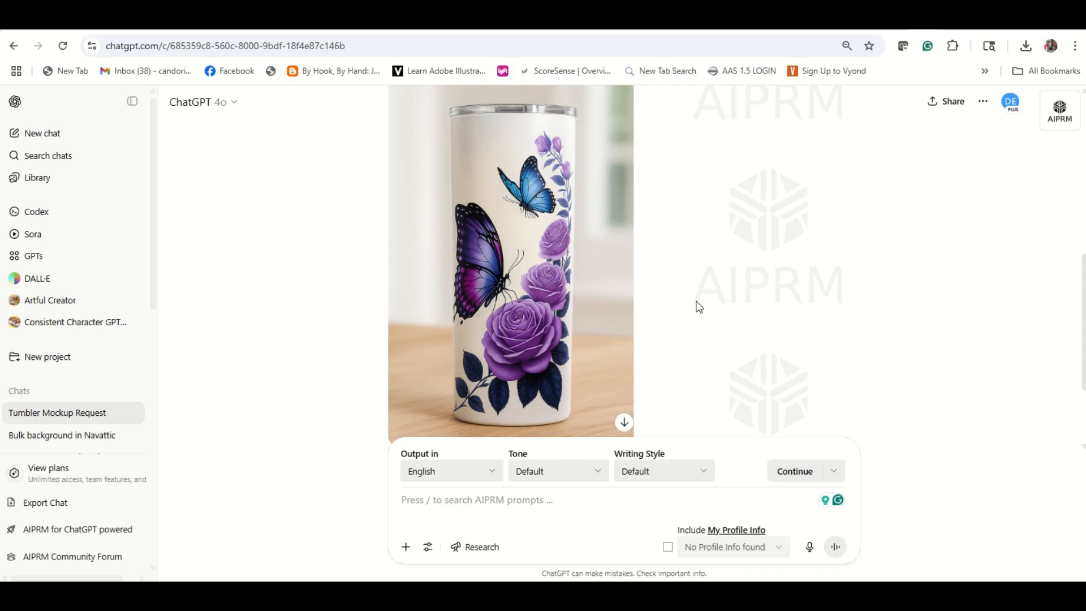
Compare the generated tumbler mockup with the uploaded butterfly image and open the mockup in the enlarged view
mouse_move(457, 222)
left_click_drag(1083, 350, 1059, 257)
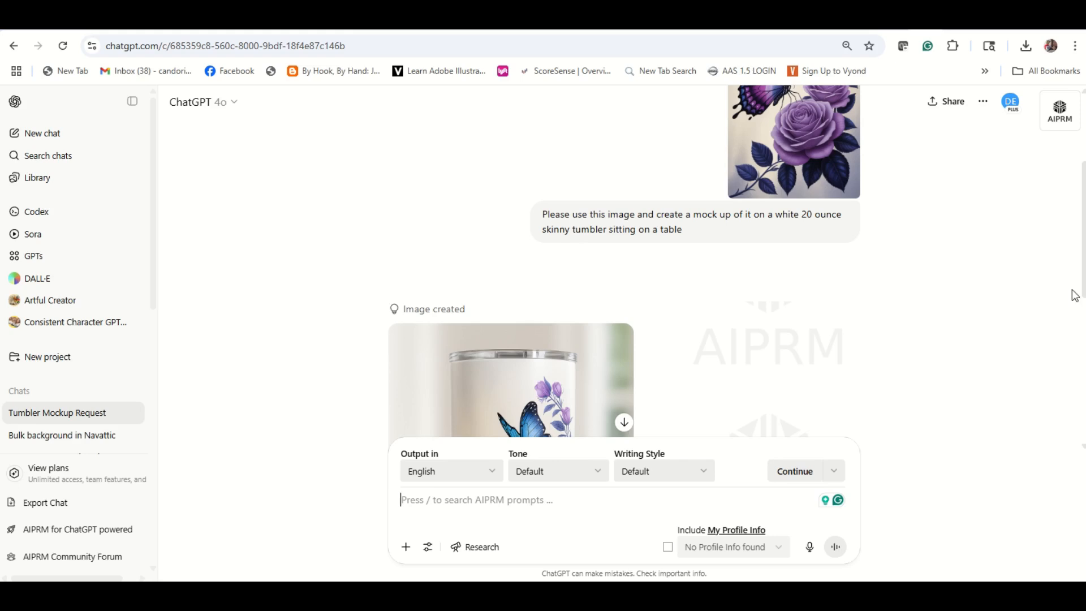
left_click_drag(1082, 294, 1062, 223)
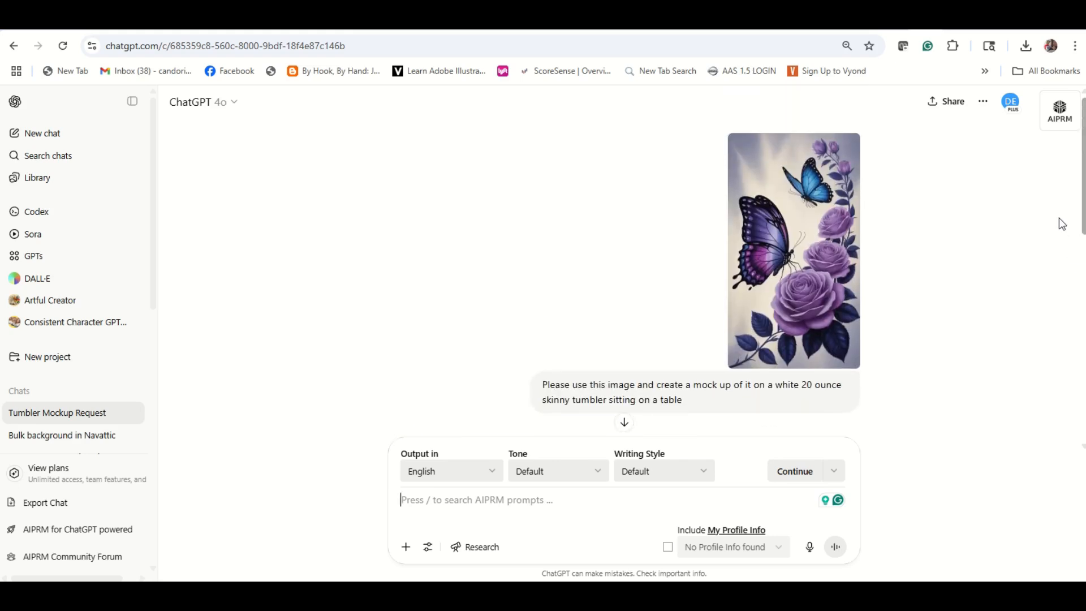
scroll(1060, 232, "down", 8)
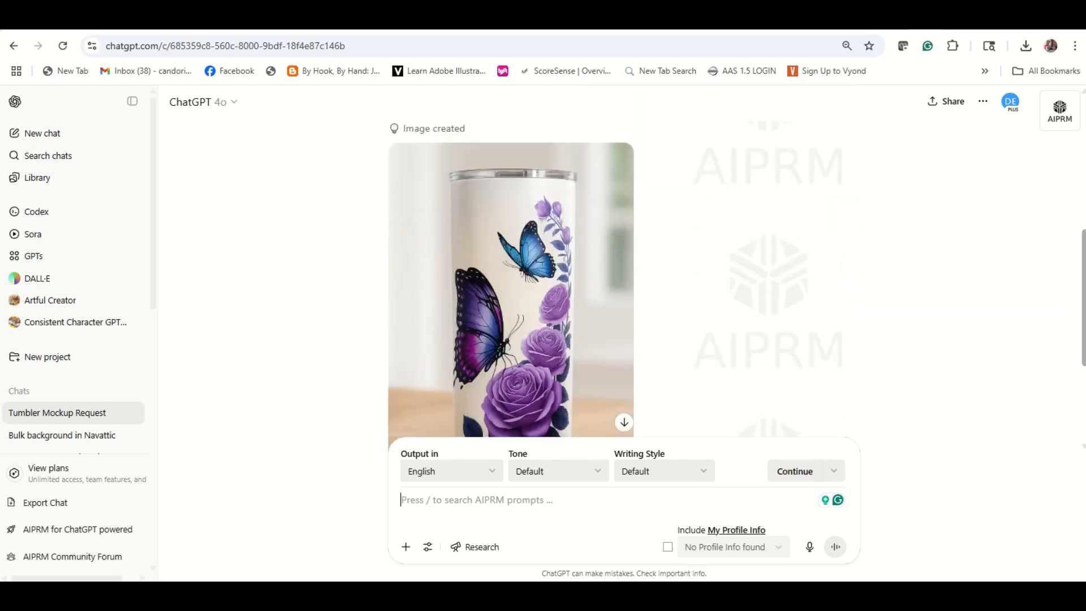
scroll(1060, 254, "up", 5)
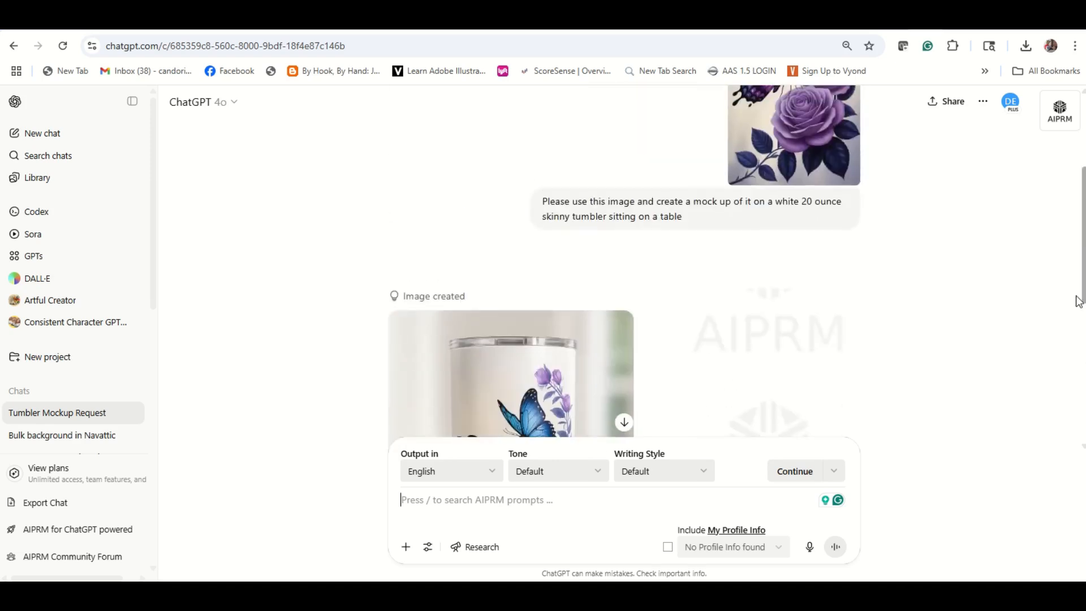
scroll(1059, 255, "down", 4)
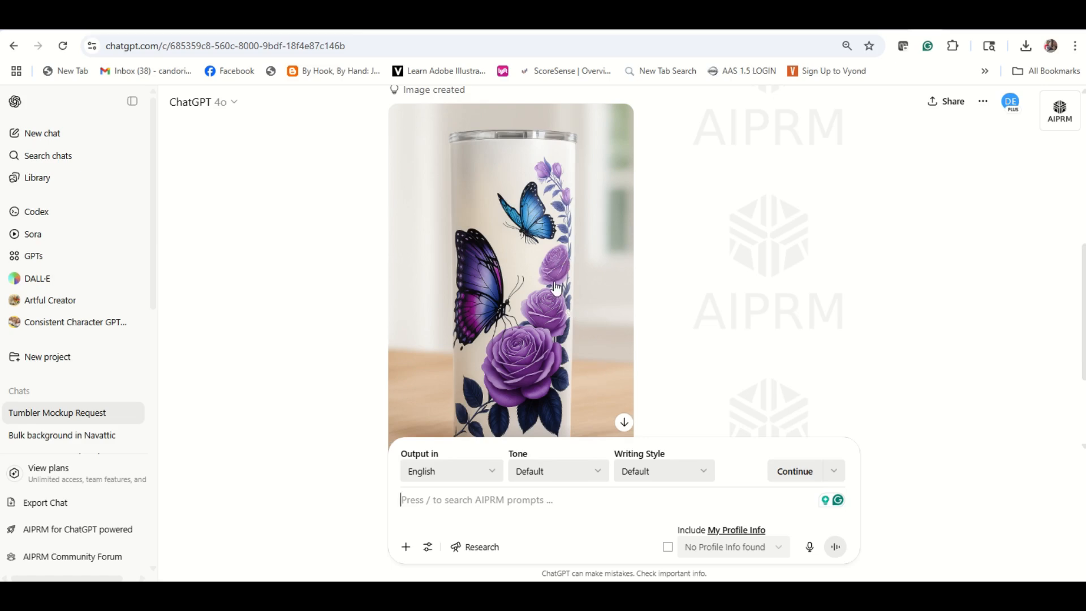
left_click(611, 315)
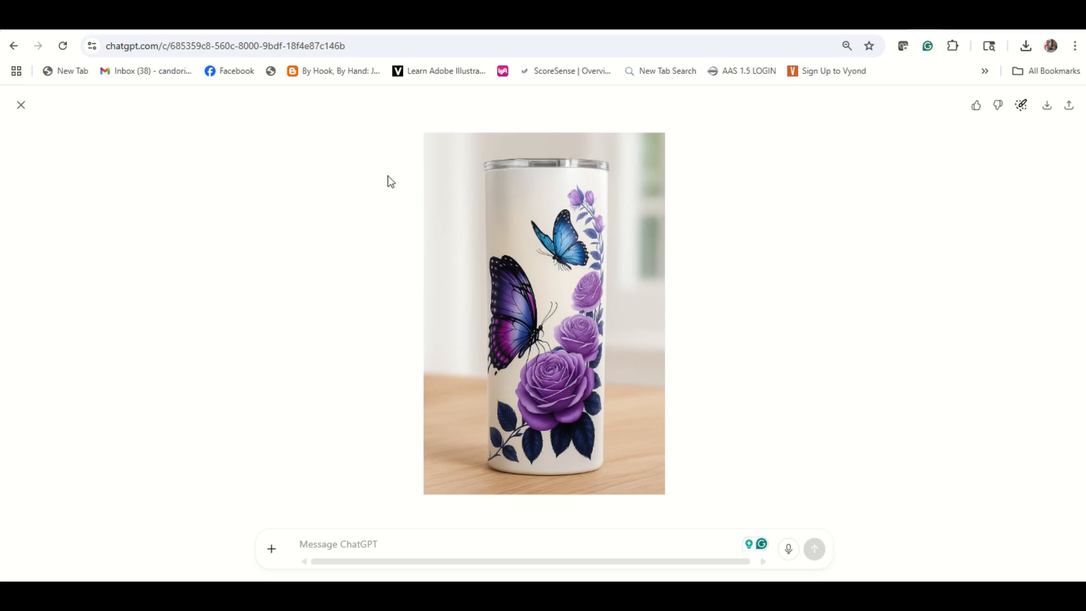
Close the enlarged view and download the generated tumbler mockup from the chat
left_click(21, 105)
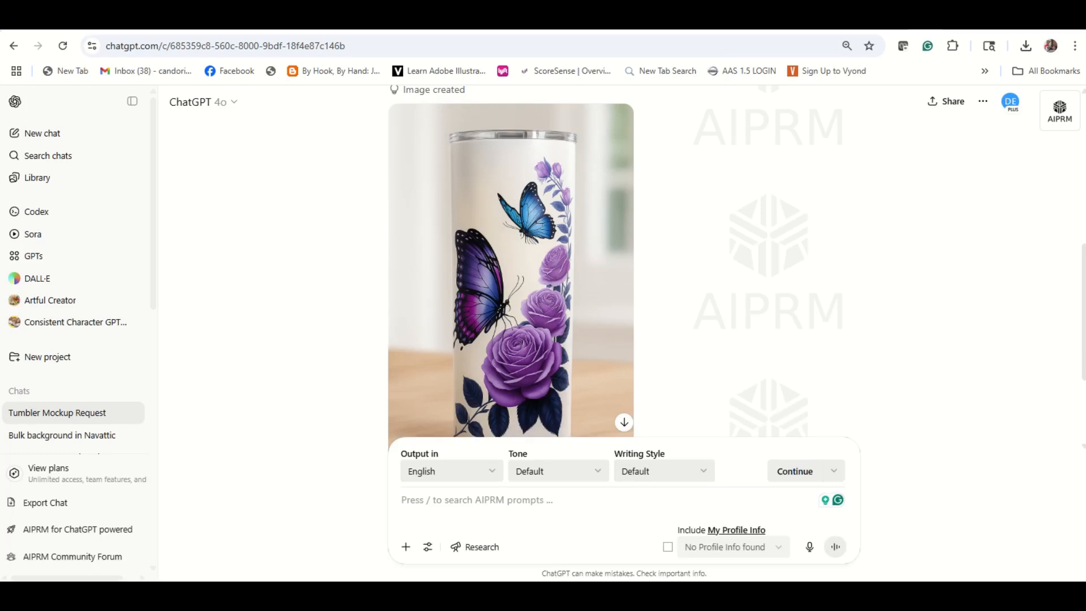
scroll(623, 255, "up", 5)
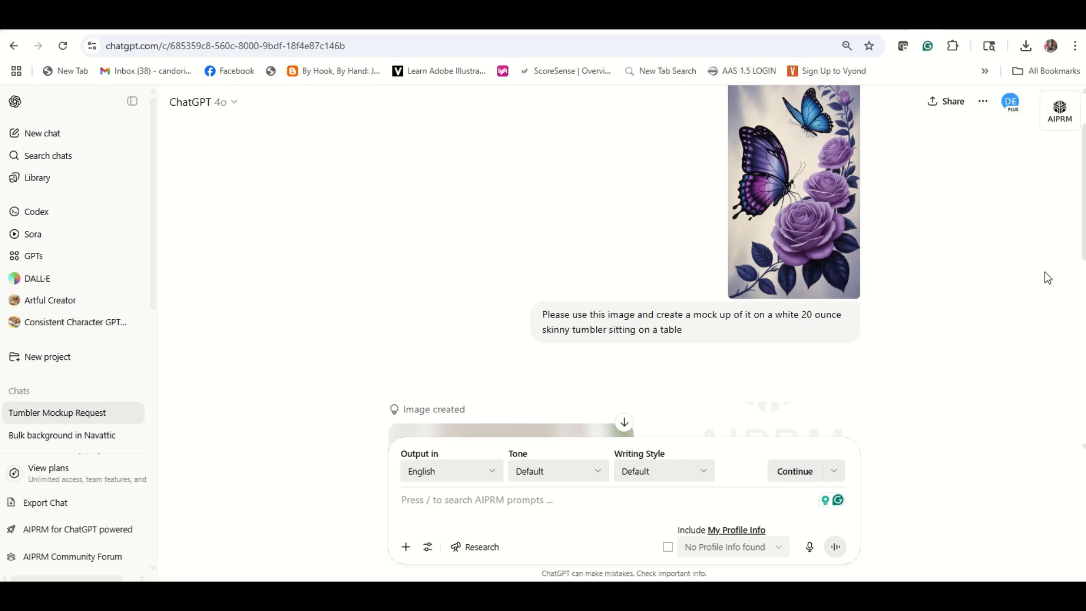
left_click_drag(1045, 272, 1010, 391)
left_click(860, 260)
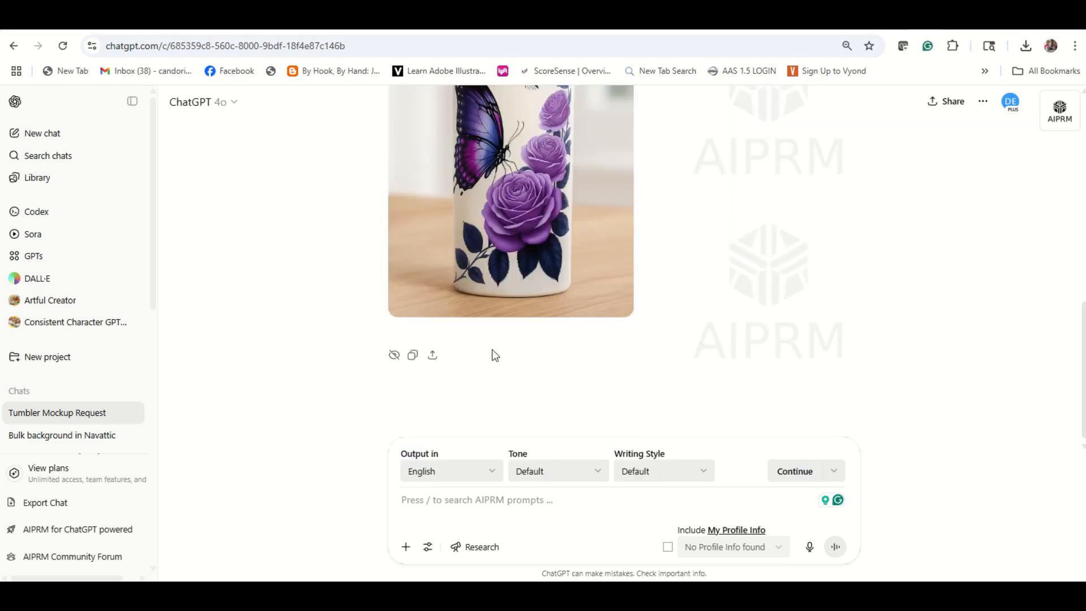
left_click(453, 303)
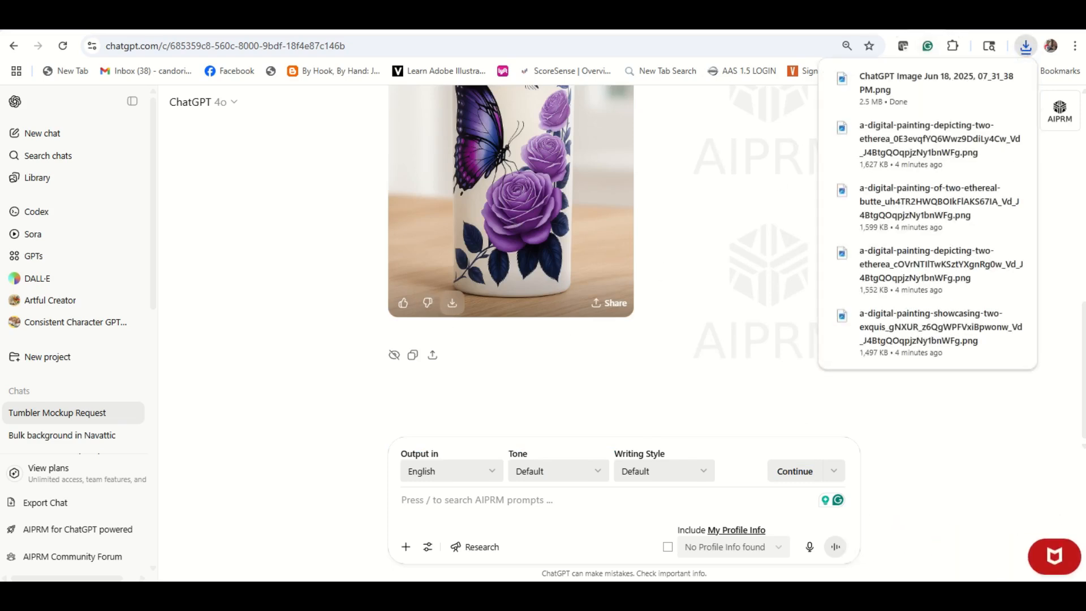
Switch to the 2000px × 2000px Canva design, add a blank second page and upload the image "ChatGPT Image Jun 18, 2025, 07_31_38 PM"
key("ctrl+t")
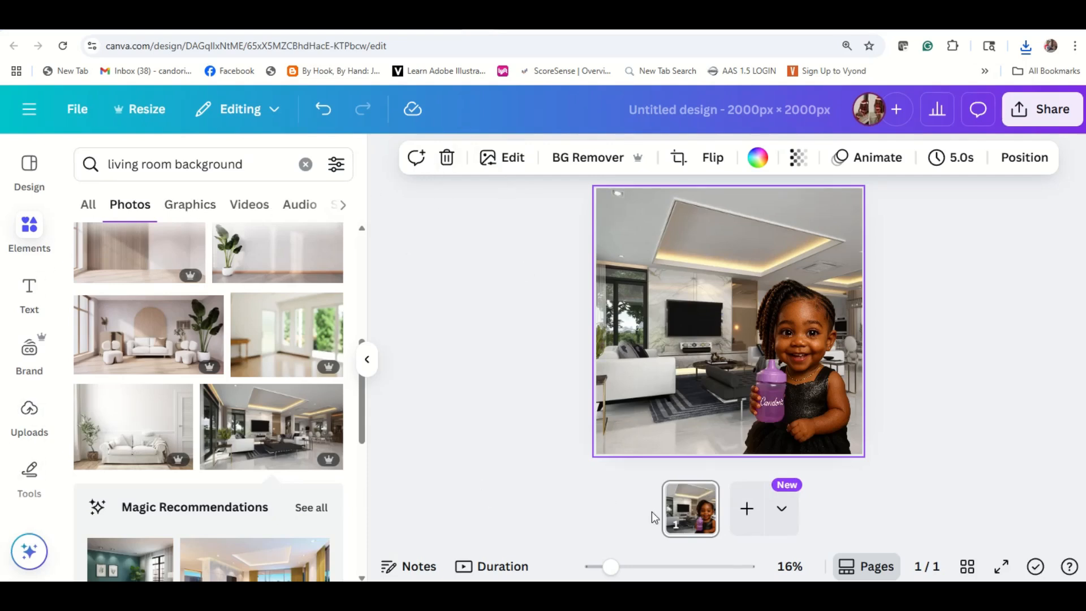
left_click(747, 509)
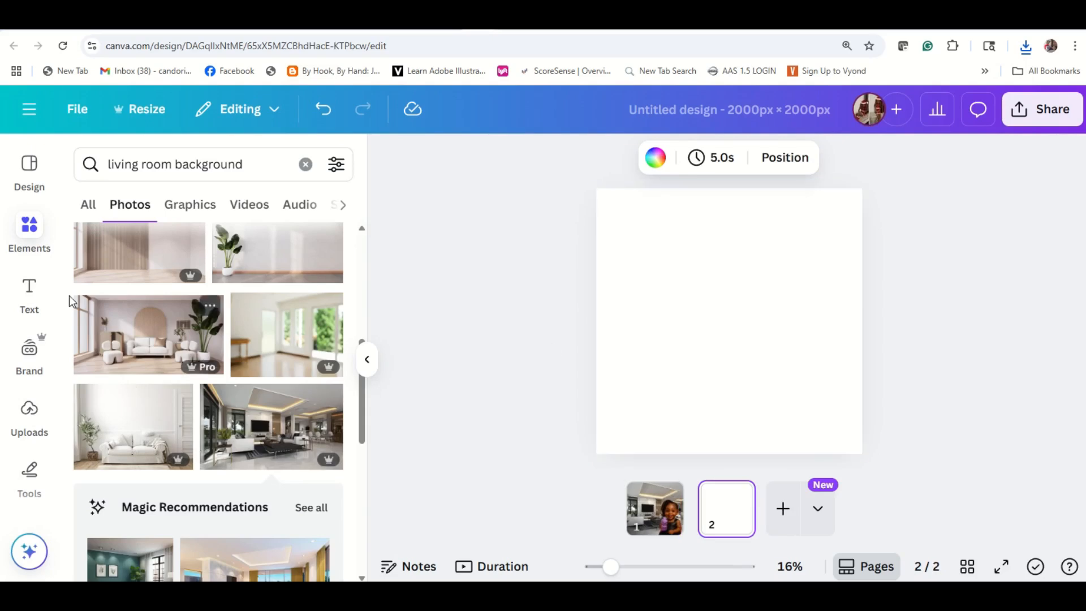
left_click(27, 413)
left_click(203, 204)
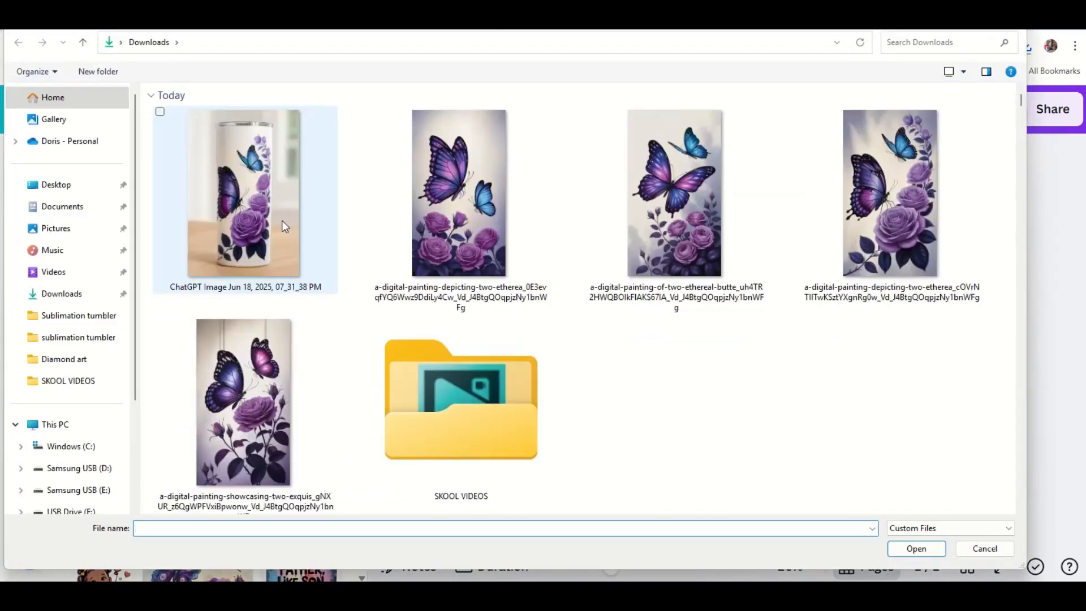
left_click(282, 220)
left_click(916, 549)
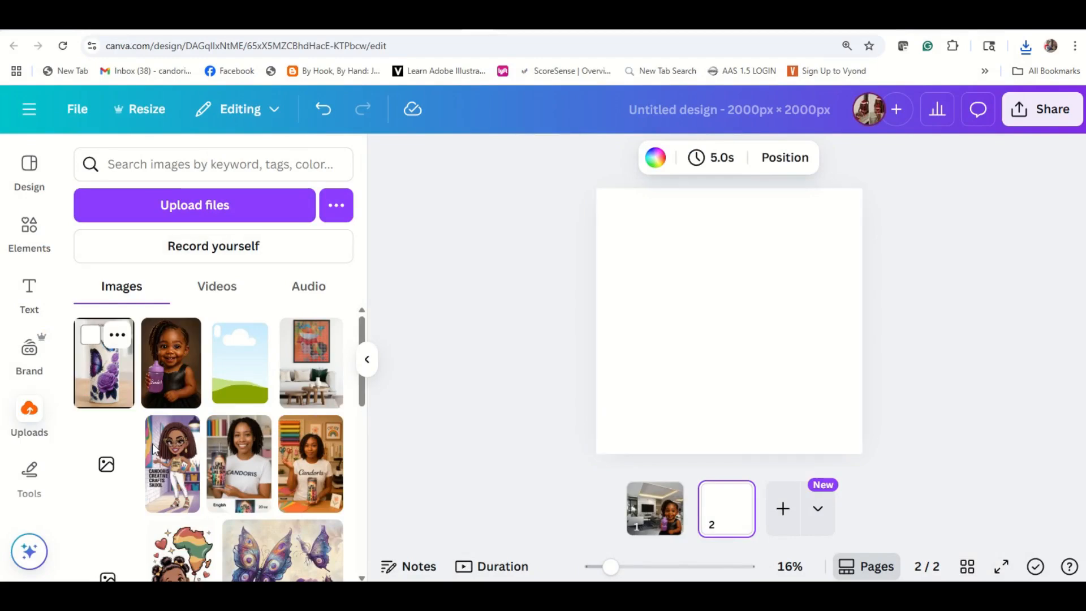
Place the uploaded tumbler mockup on the second page and remove its background
left_click(104, 368)
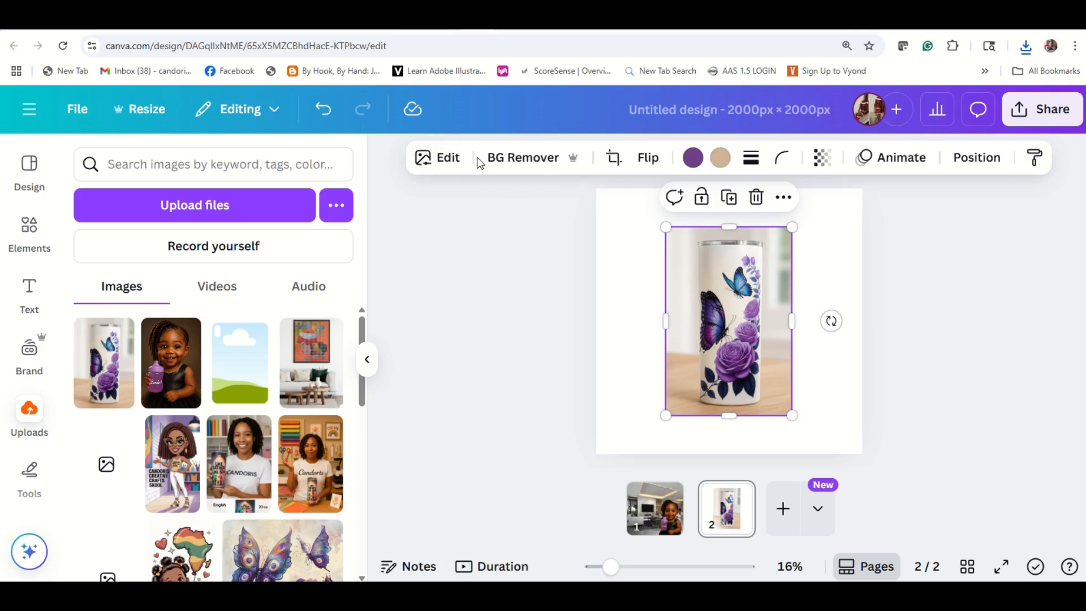
left_click(498, 157)
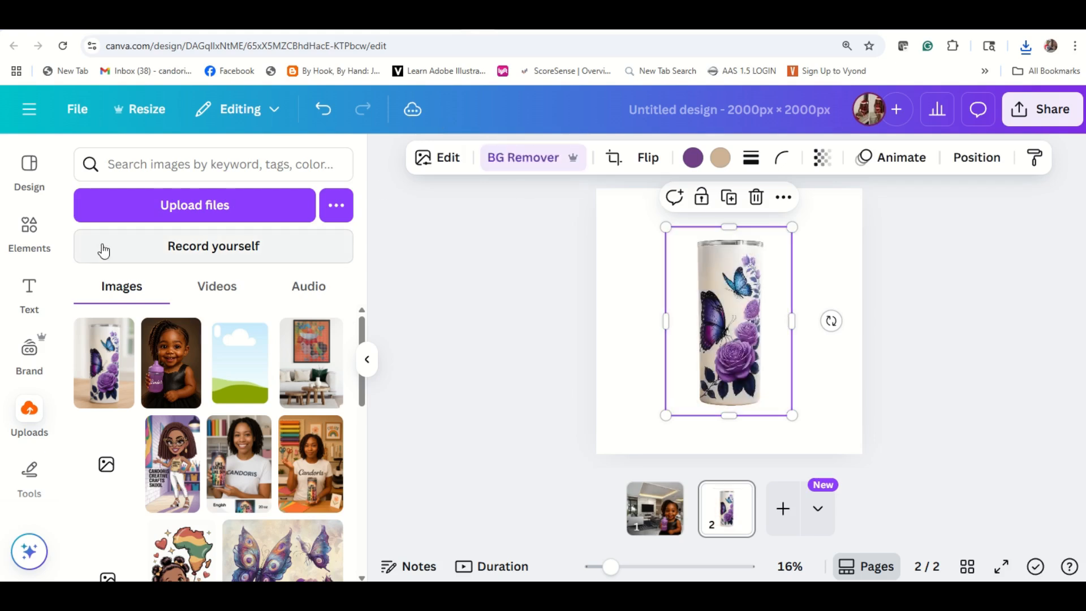
Search the photo elements for "office background" and browse the results for a suitable desk scene
left_click(27, 232)
left_click_drag(243, 172, 46, 129)
type("officde")
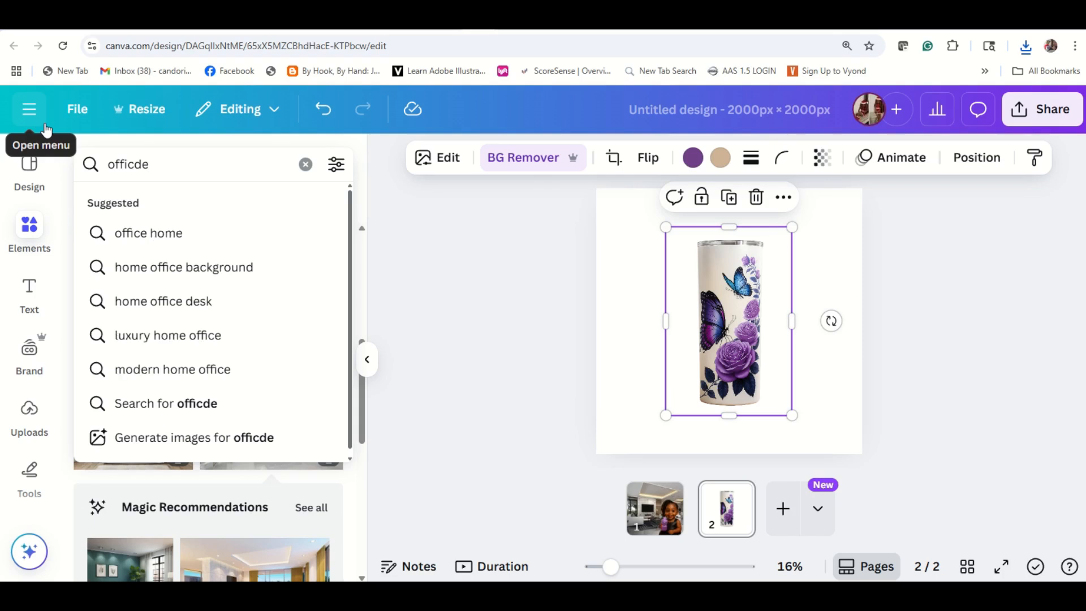
key("Num_Lock")
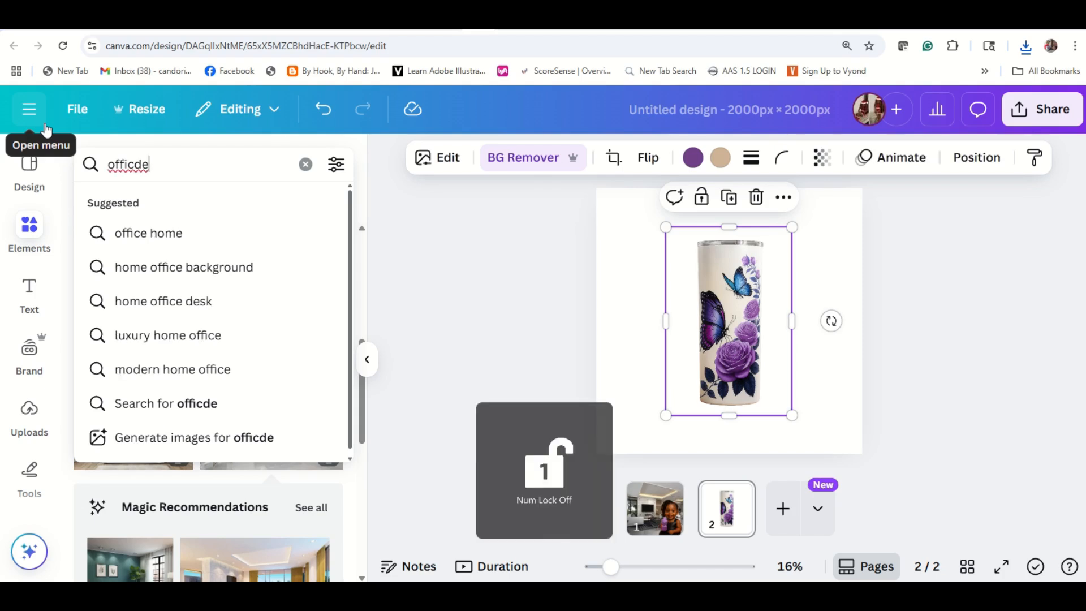
key("BackSpace")
key("BackSpace")
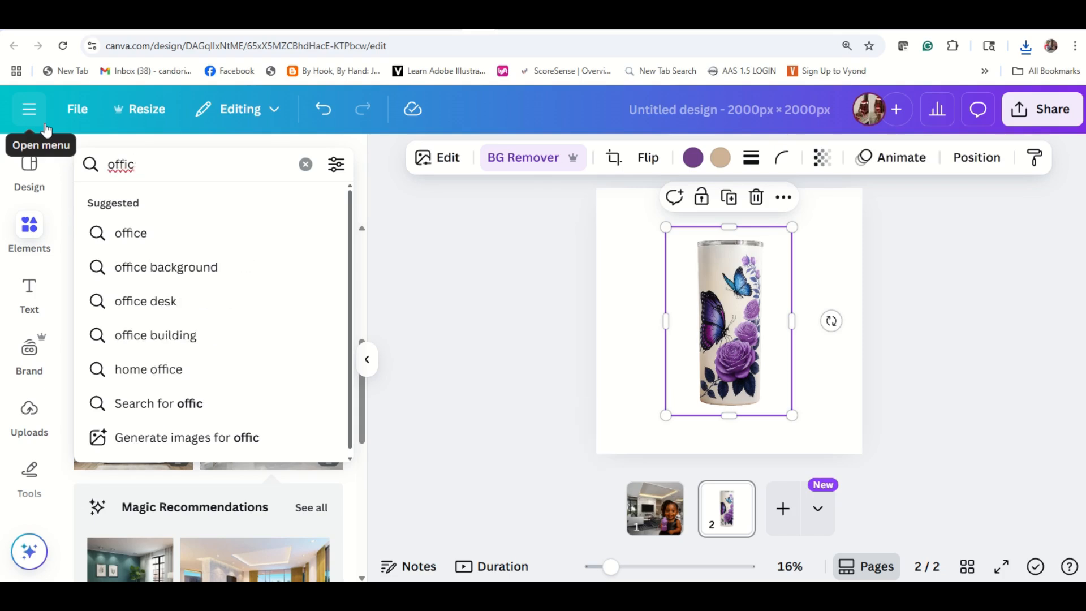
type("e background")
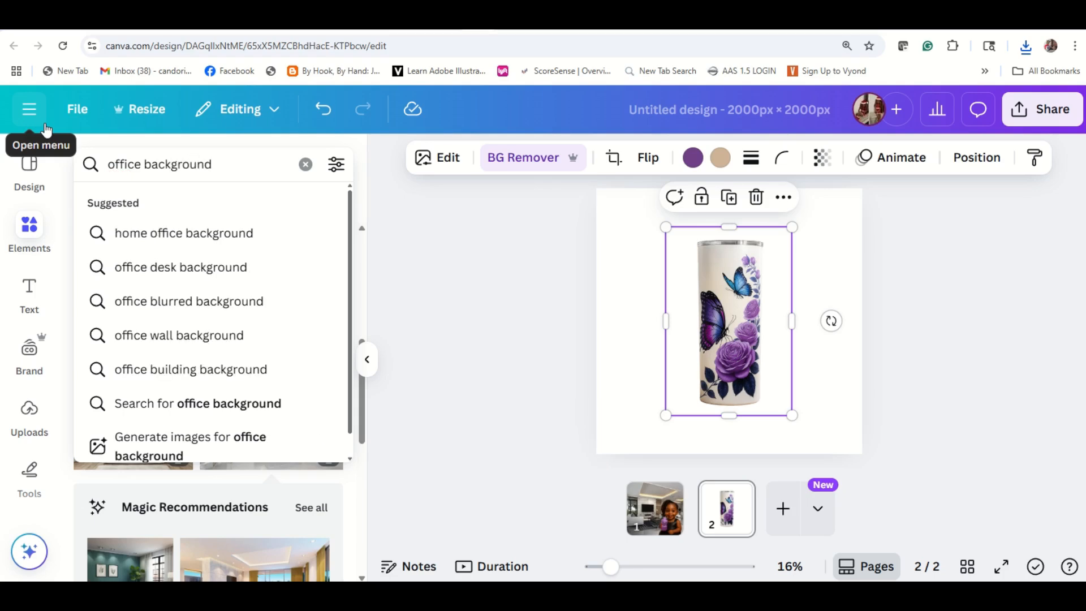
key("Return")
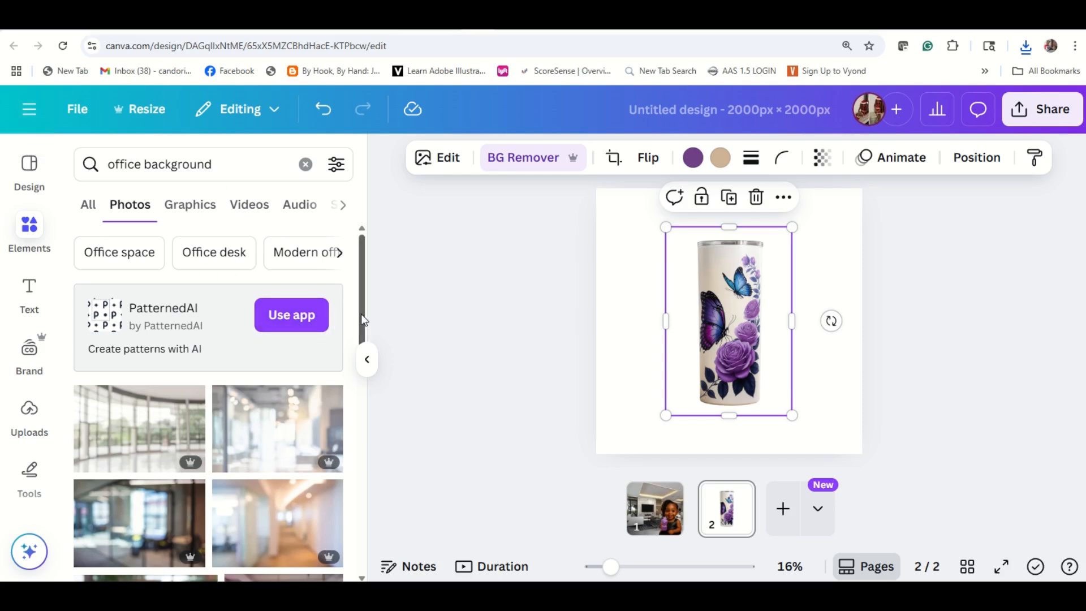
left_click_drag(362, 317, 363, 534)
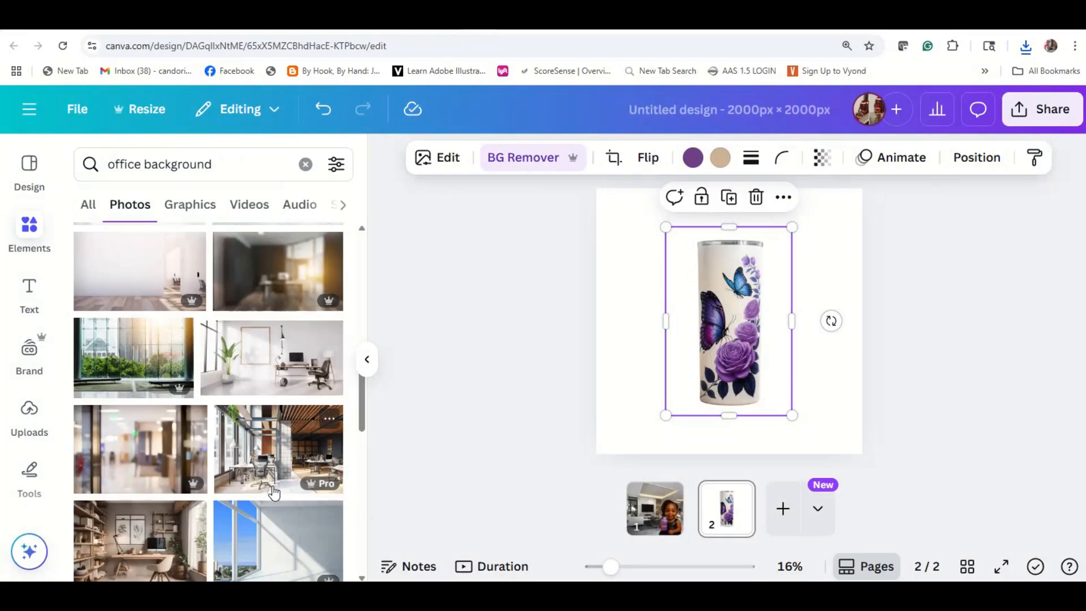
Search photos for "office background large desk" and set the black office chair photo with striped blinds as the page background
left_click(233, 164)
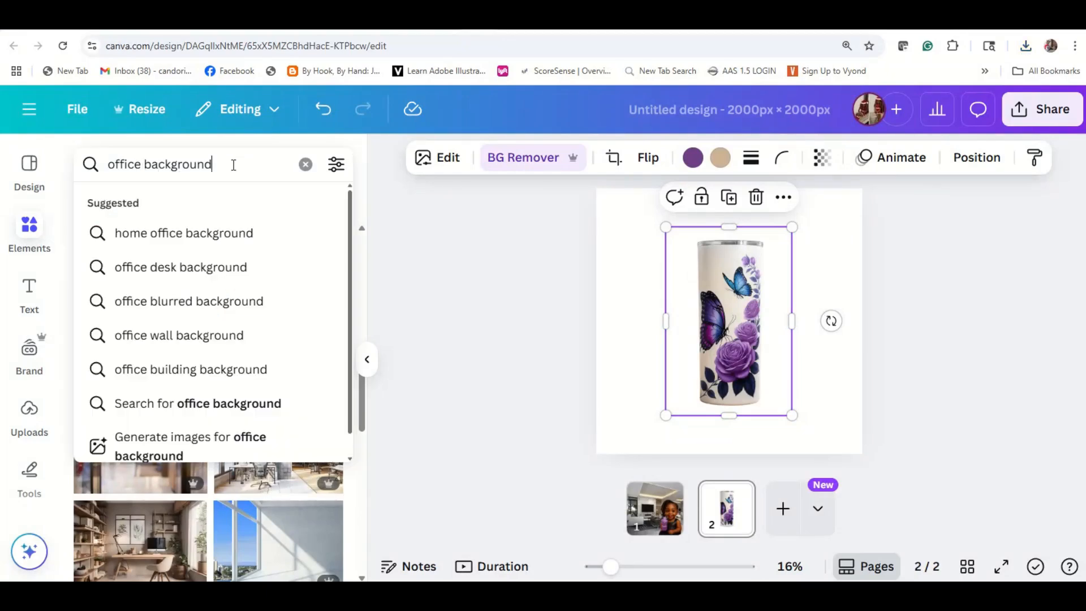
type("la")
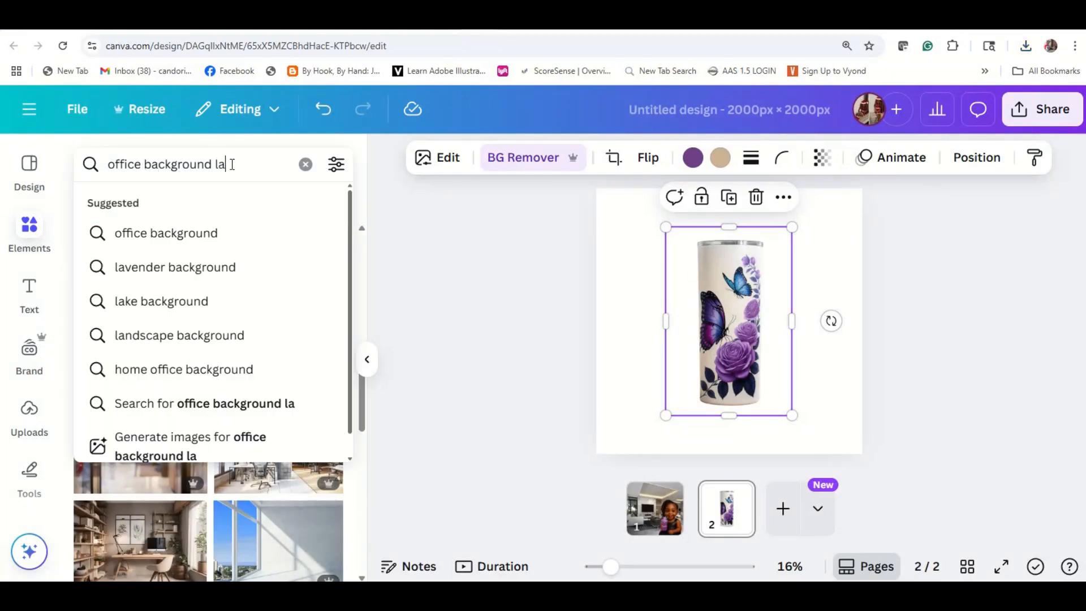
type("rge desk")
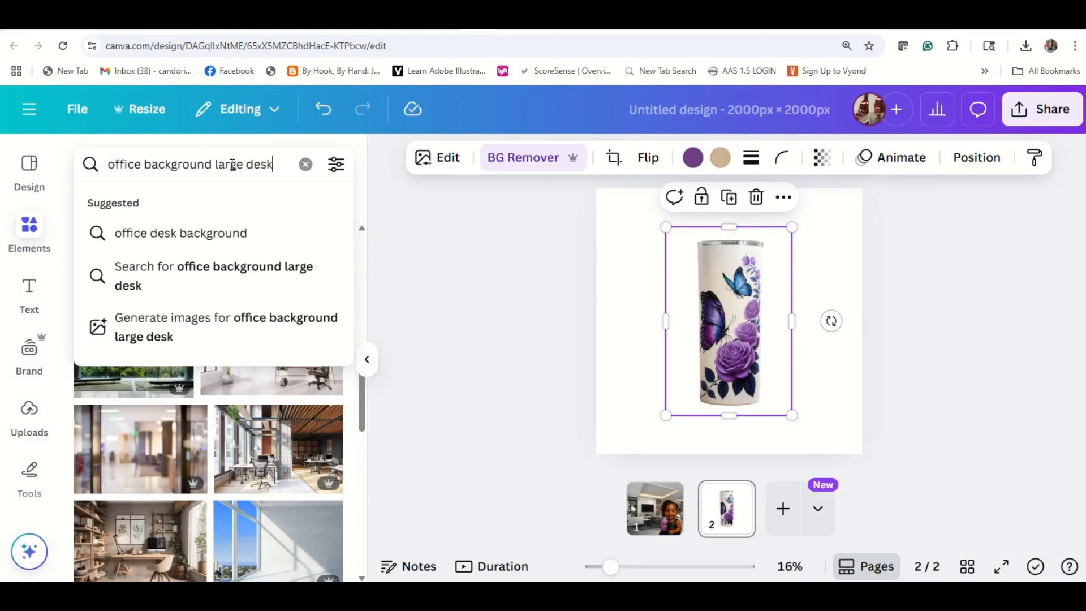
key("Return")
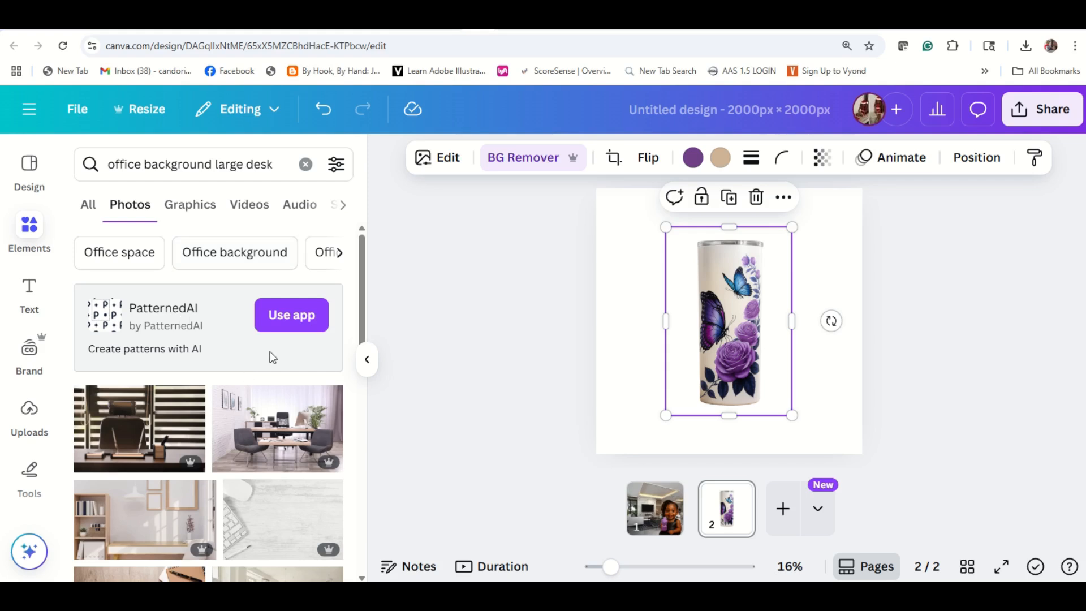
left_click(142, 425)
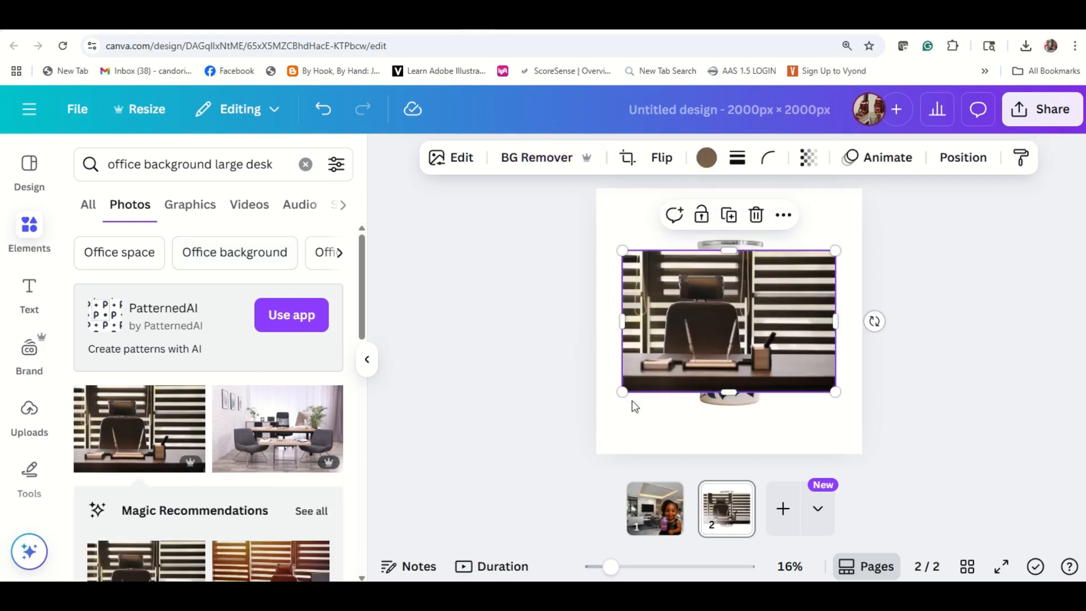
right_click(720, 306)
left_click(800, 565)
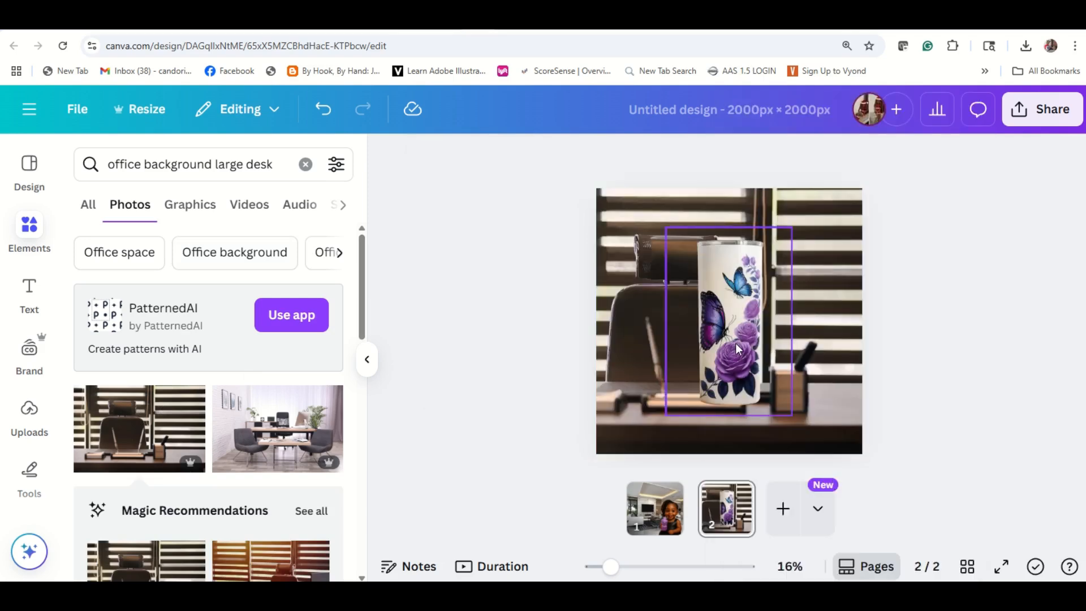
Shrink the tumbler, stand it on the desk to the right of the pen holder, and preview the page in full screen
left_click_drag(738, 348, 805, 359)
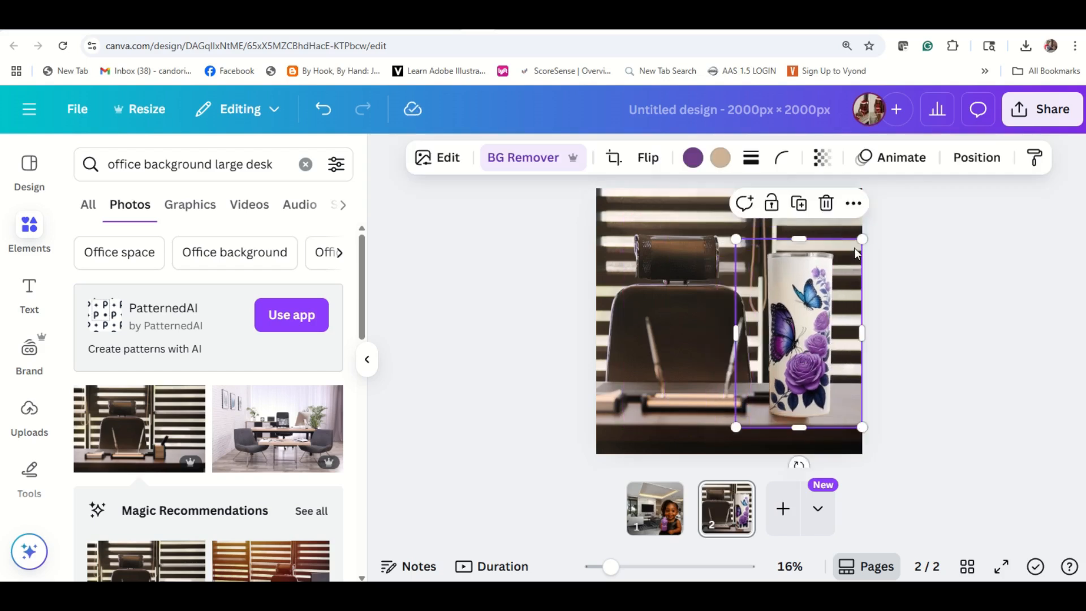
left_click_drag(862, 240, 807, 321)
left_click_drag(780, 412, 835, 402)
left_click(931, 400)
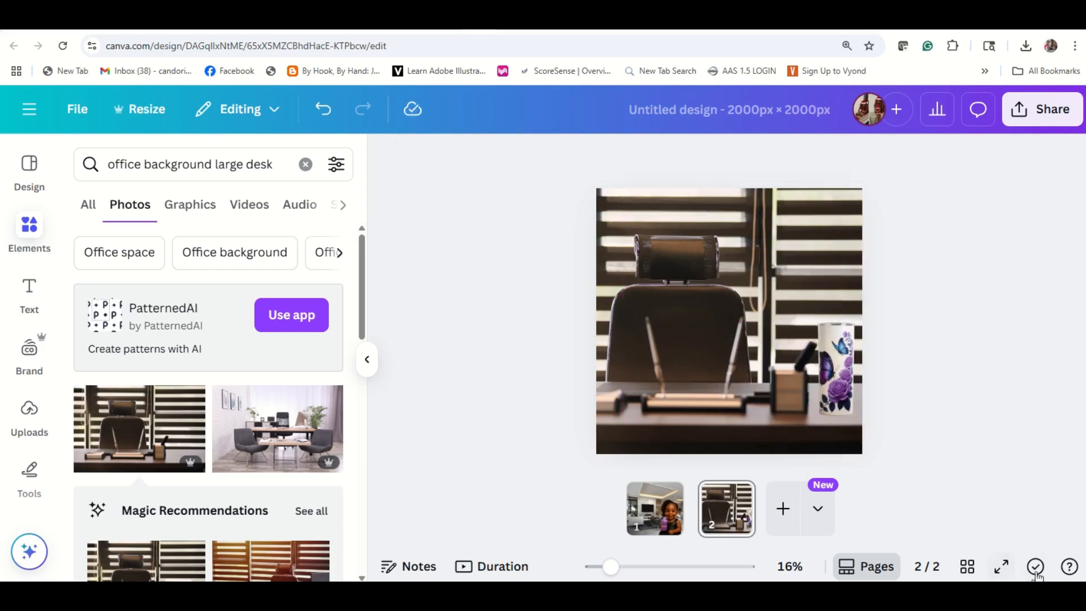
left_click(1001, 566)
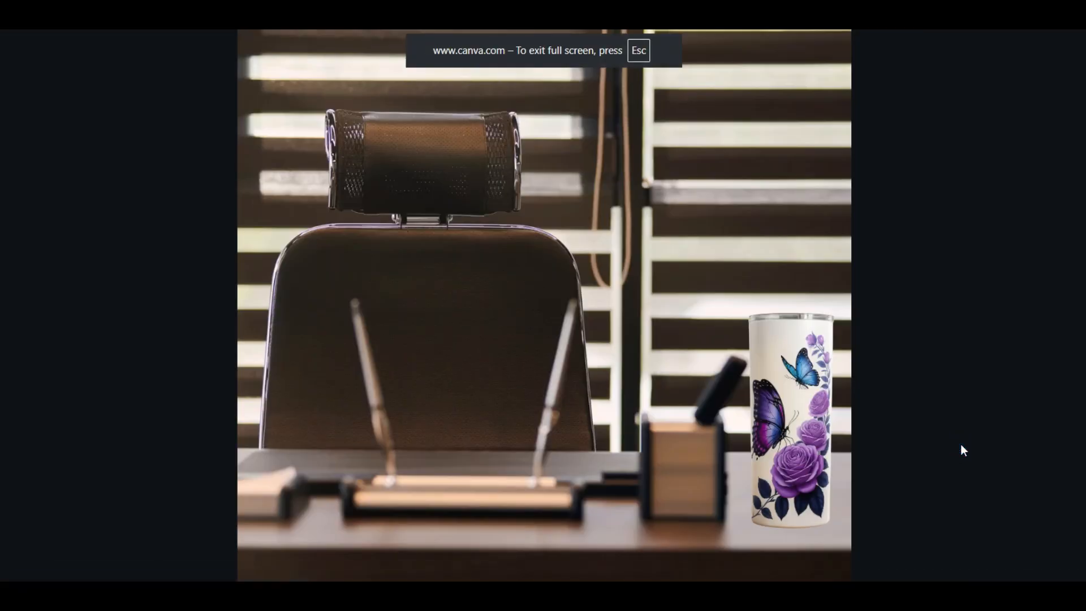
key("Escape")
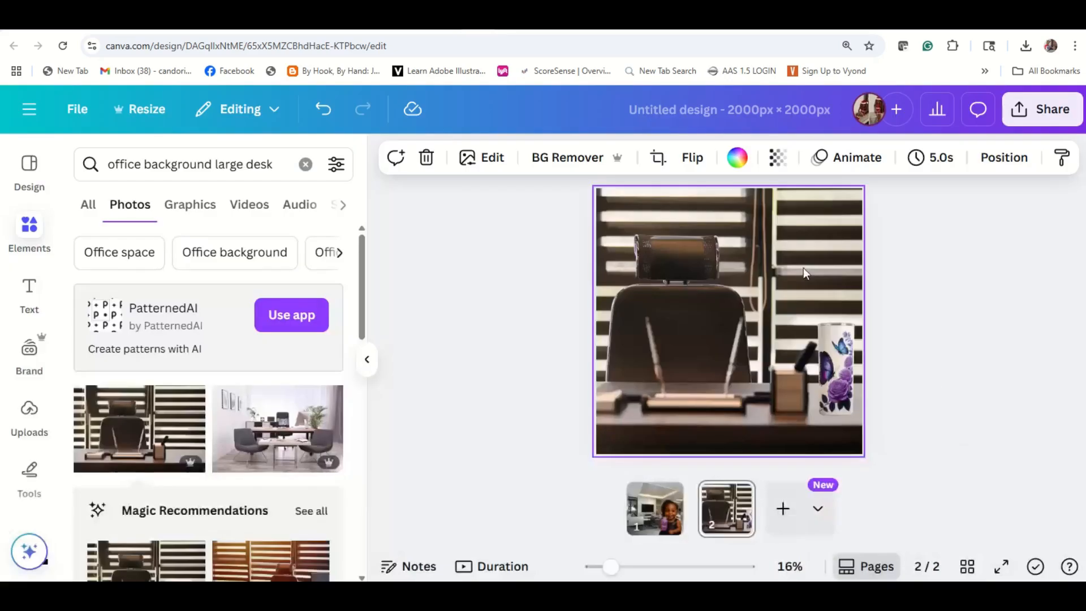
Add a third page and set the recommended sunlit office photo with the brown desk and chair as its background
left_click(782, 507)
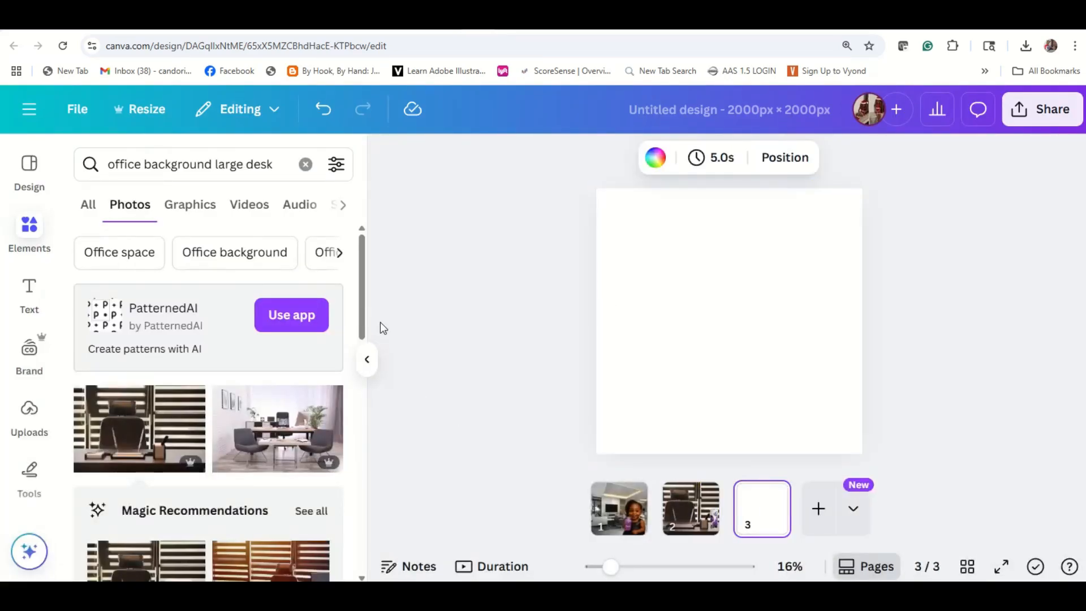
left_click_drag(361, 314, 371, 347)
scroll(371, 351, "down", 1)
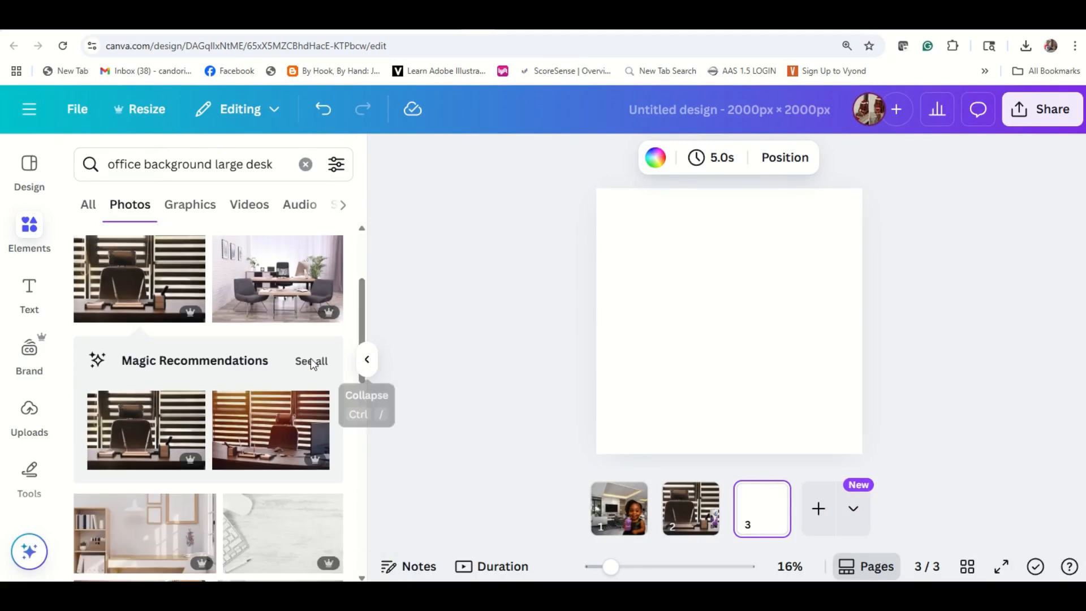
left_click(257, 424)
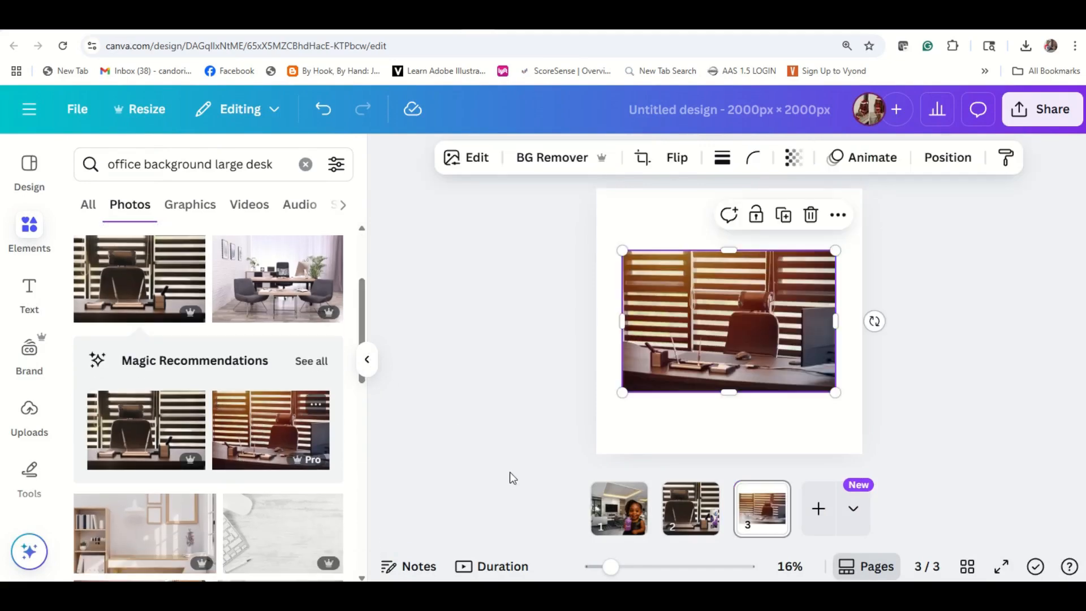
right_click(735, 346)
left_click(799, 537)
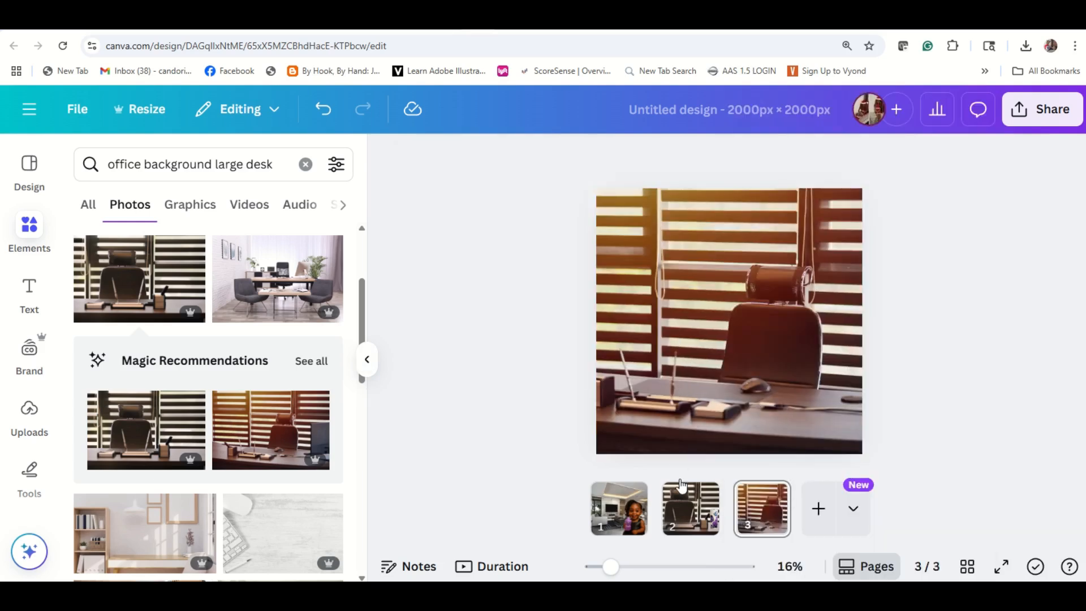
Copy the tumbler from the second page and paste it onto the third page
left_click(691, 508)
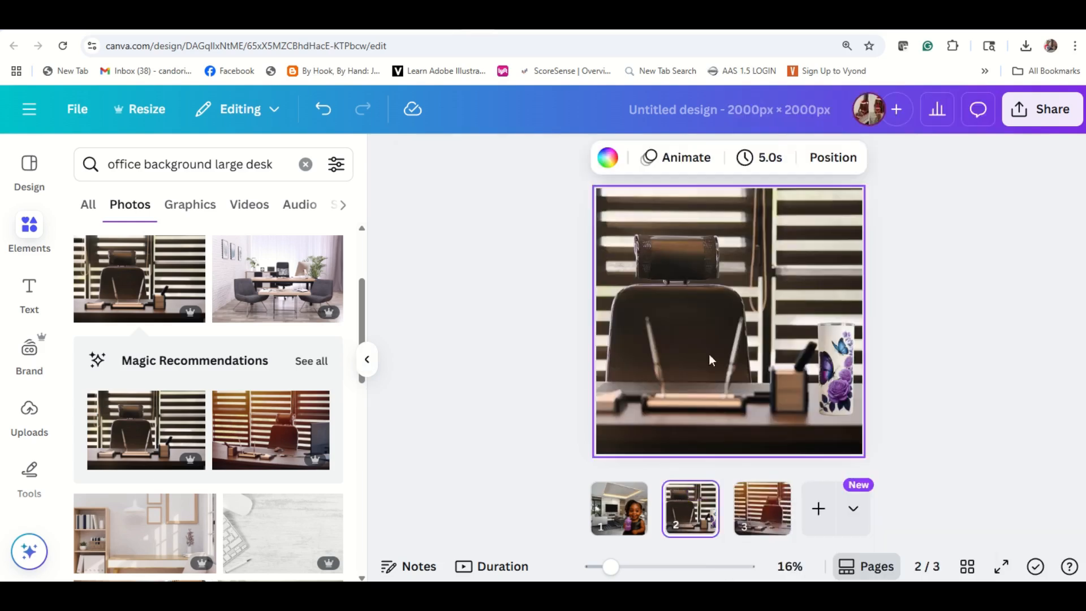
left_click(828, 368)
right_click(827, 367)
left_click(885, 118)
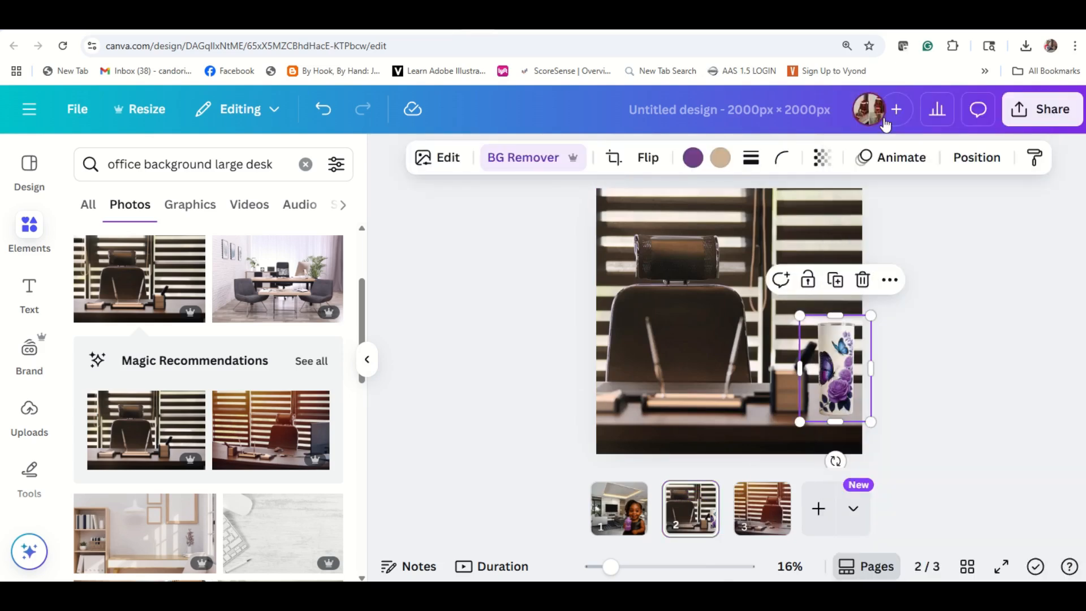
scroll(751, 352, "down", 2)
right_click(726, 283)
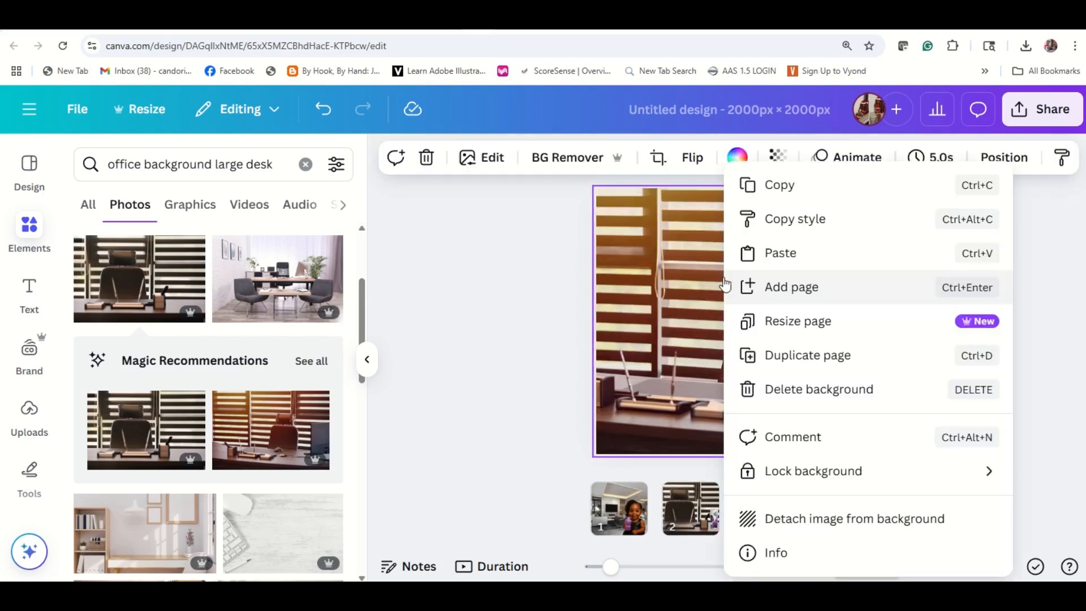
left_click(777, 253)
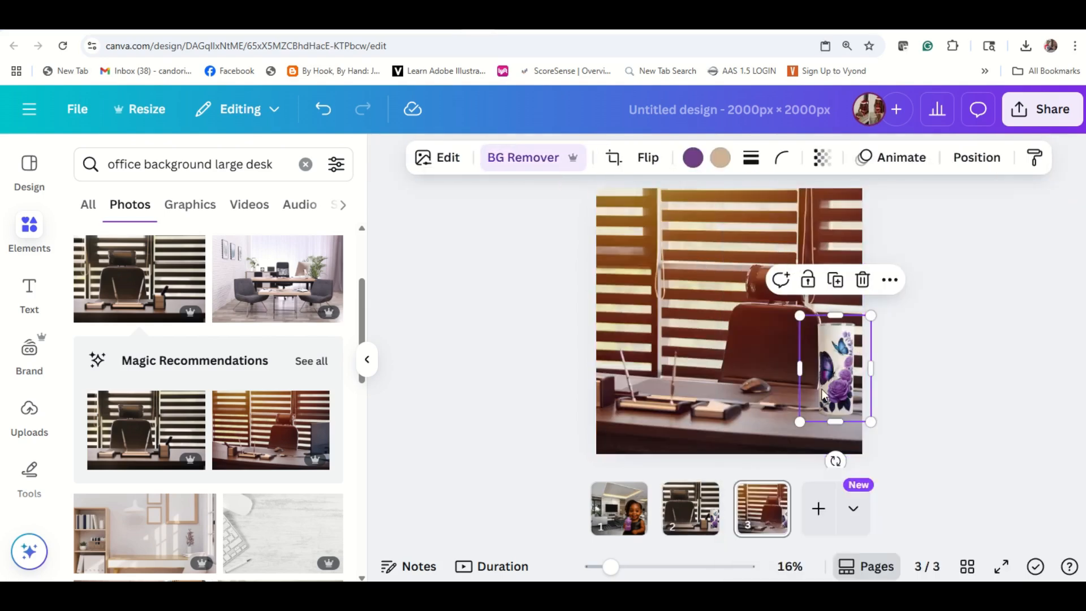
Shrink the tumbler on the third page, stand it on the desk behind the pen holder beside the chair, and preview it in full screen
left_click_drag(822, 368, 687, 368)
left_click_drag(735, 294, 723, 322)
left_click_drag(705, 375, 705, 374)
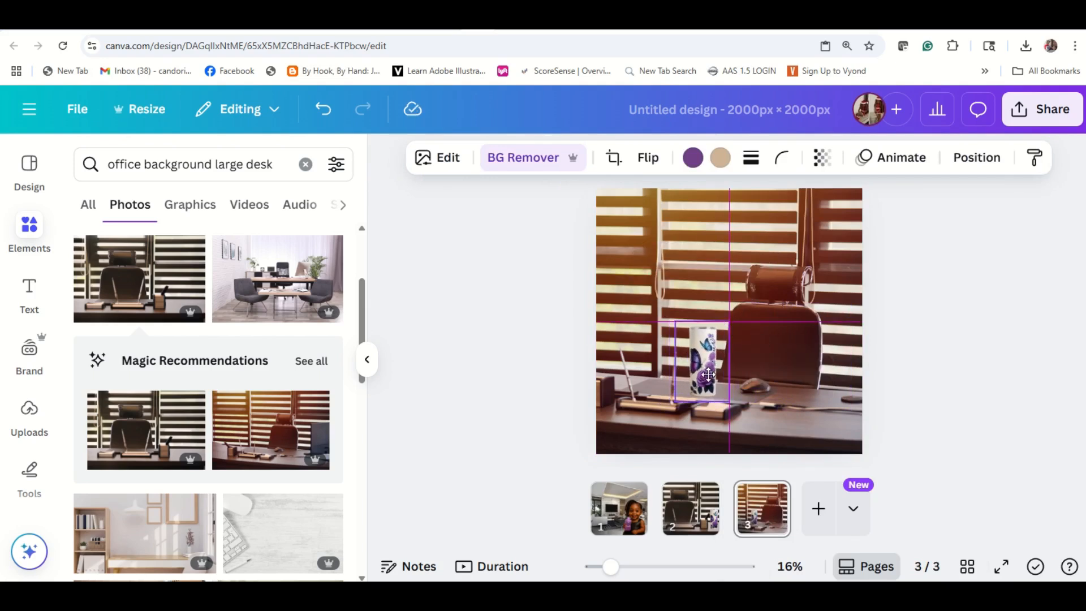
left_click(942, 400)
left_click(1001, 566)
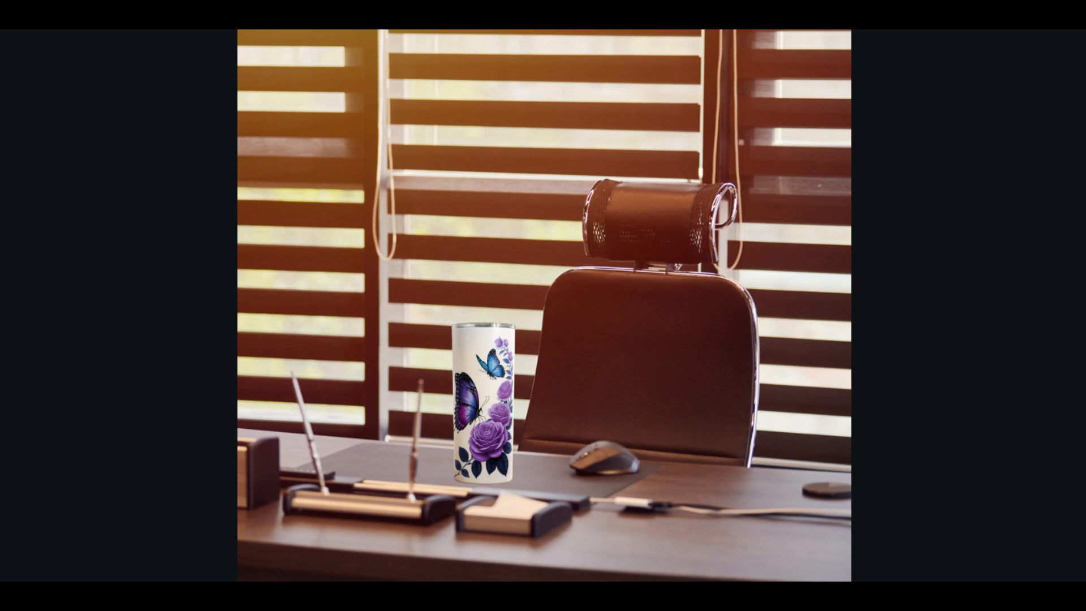
key("Escape")
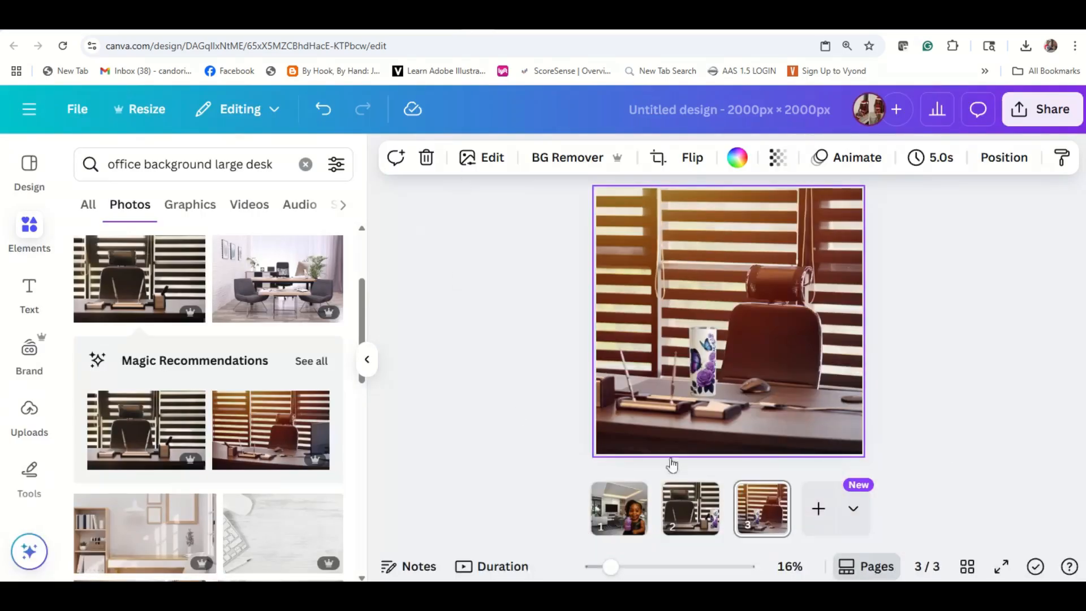
Add a fourth page and upload the downloaded painting of the two butterflies and purple roses that matches the tumbler
left_click(818, 508)
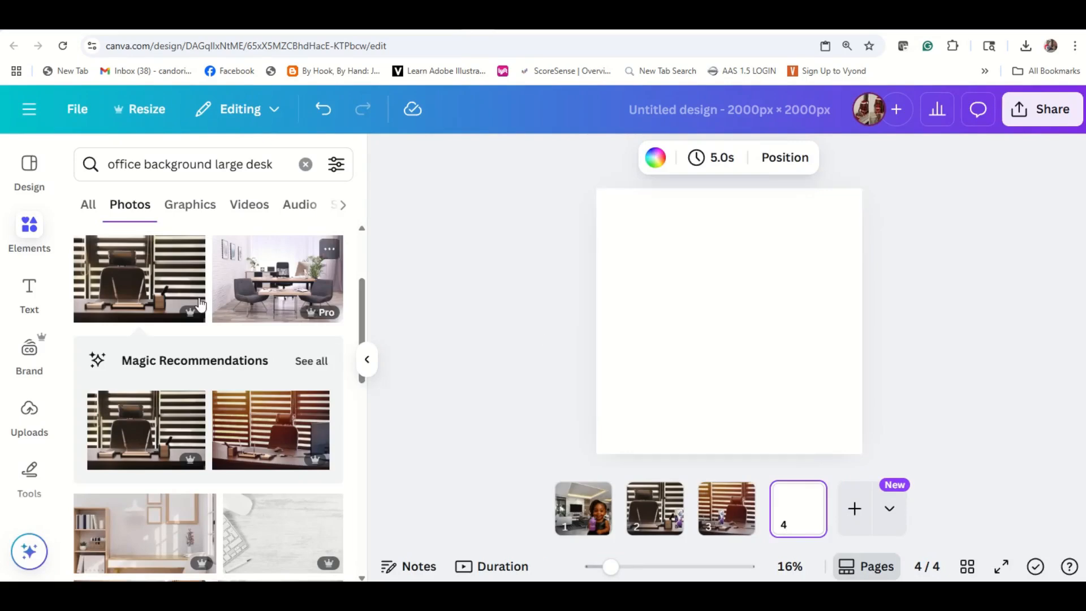
left_click(26, 427)
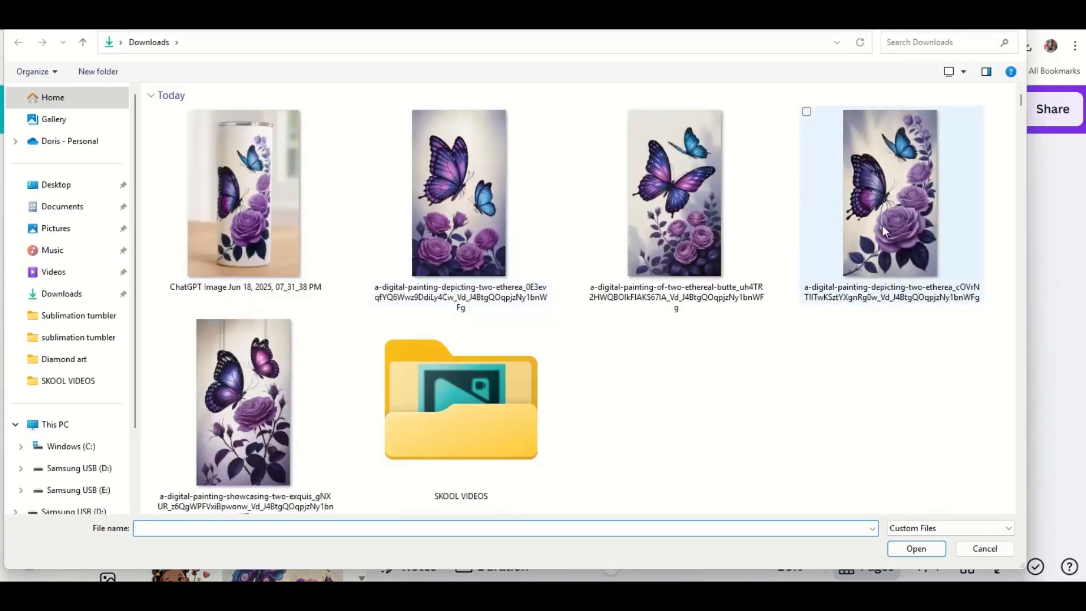
left_click(803, 209)
left_click(935, 554)
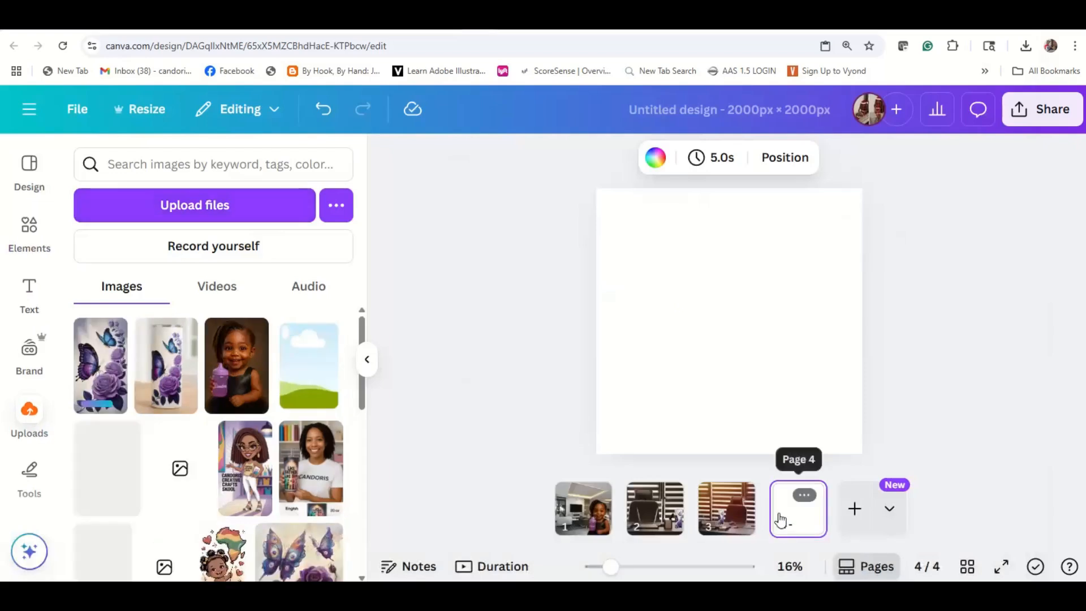
Place the tumbler without its background and the uploaded butterfly-and-rose artwork on the blank fourth page
left_click(165, 367)
left_click(513, 158)
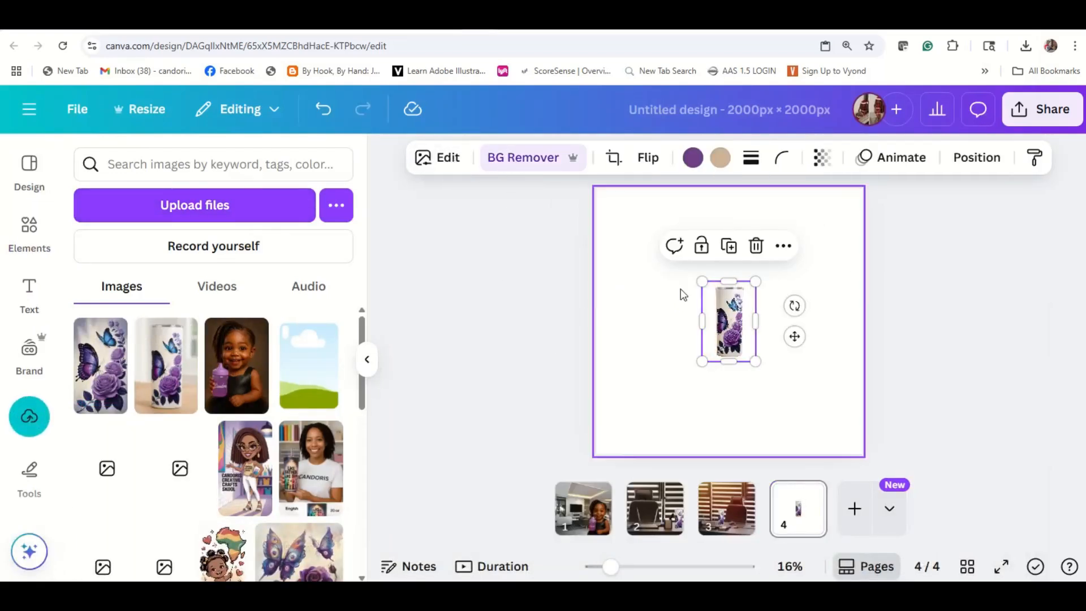
left_click(109, 375)
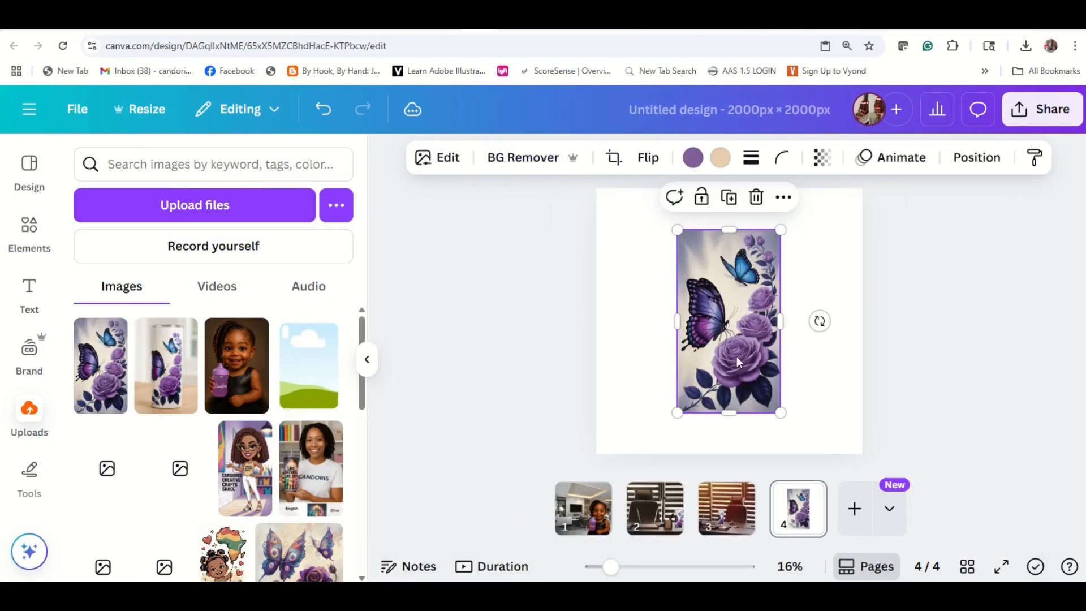
Arrange the artwork and the tumbler side by side, enlarge the tumbler to about the artwork's height, and preview the page in full screen
left_click_drag(759, 355, 824, 451)
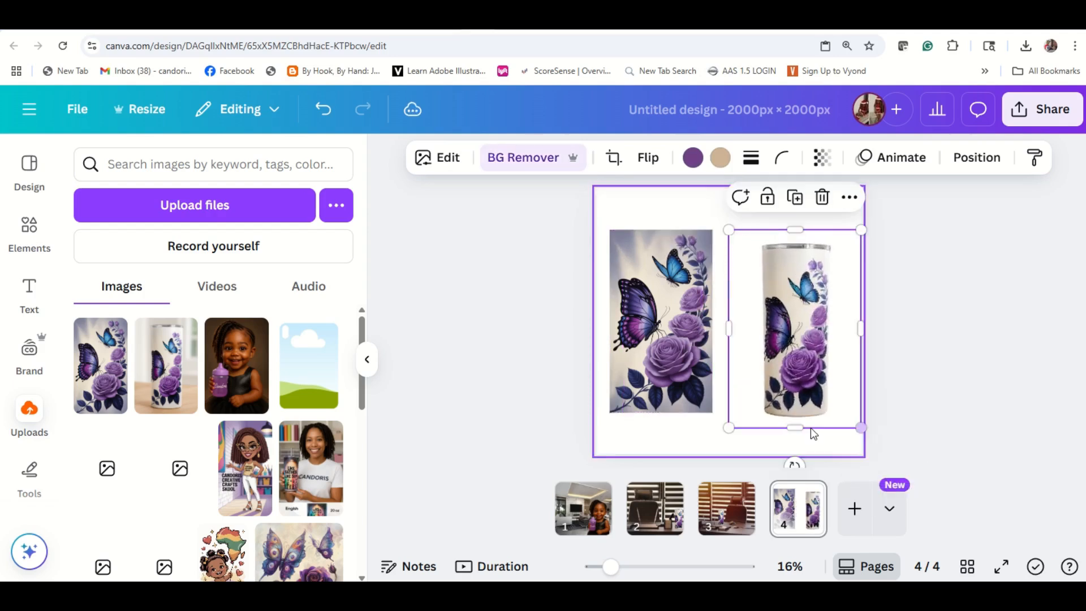
left_click_drag(795, 364, 771, 354)
left_click(948, 364)
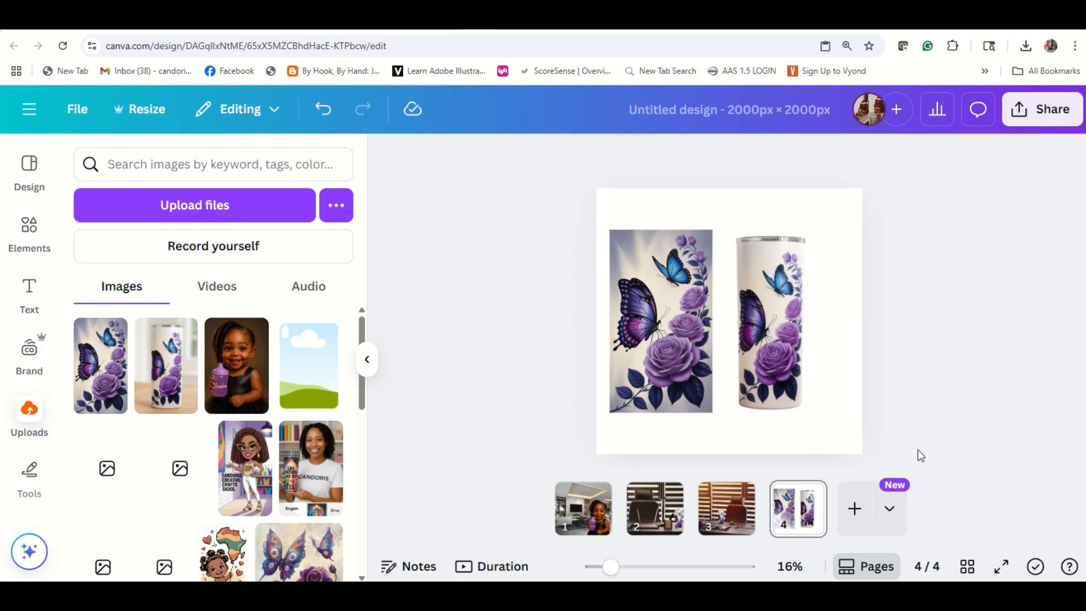
left_click(1004, 567)
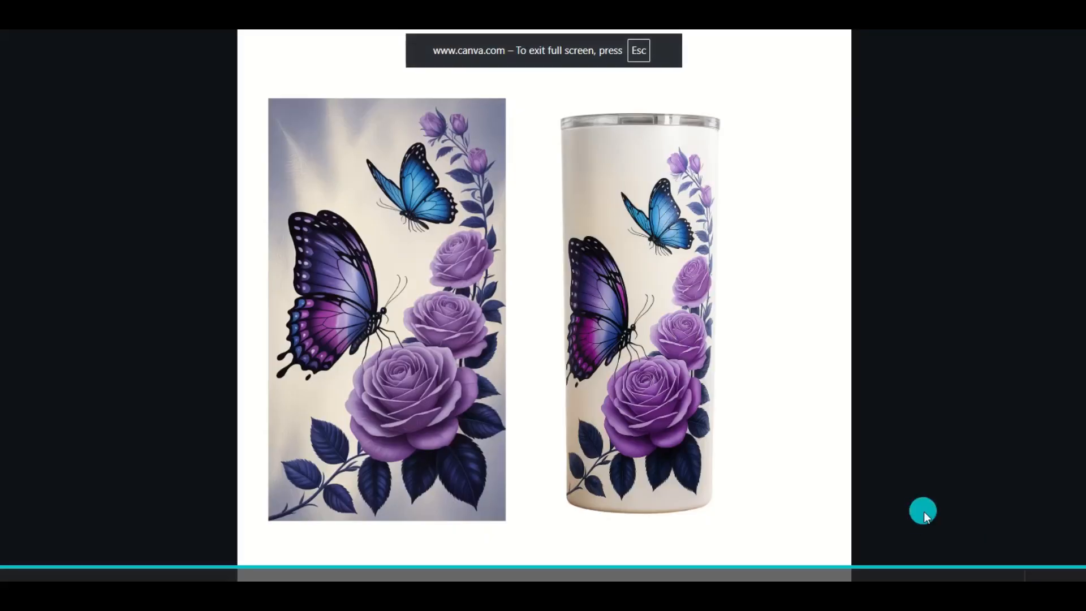